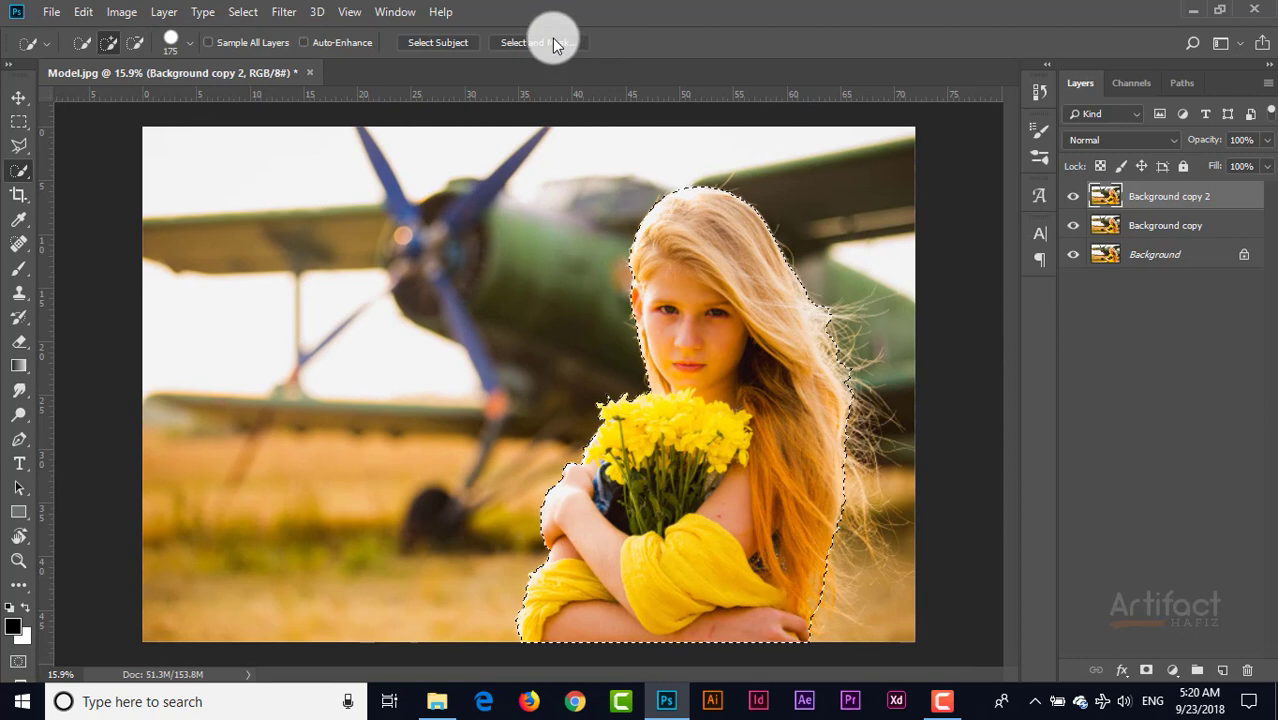
Step: Open the girl's selection in Select and Mask and set the edge detection radius to 16 px
{"action": "left_click", "coordinate": [552, 38]}
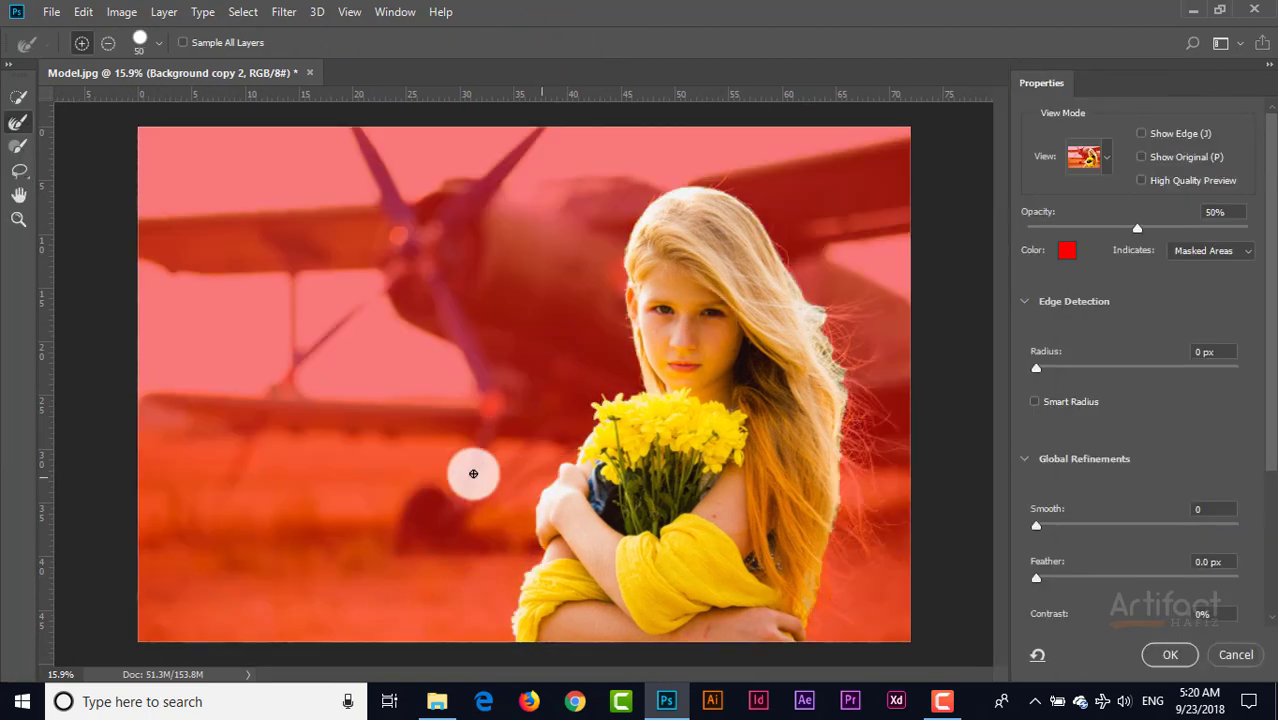
{"action": "left_click_drag", "start_coordinate": [1036, 369], "coordinate": [1125, 372]}
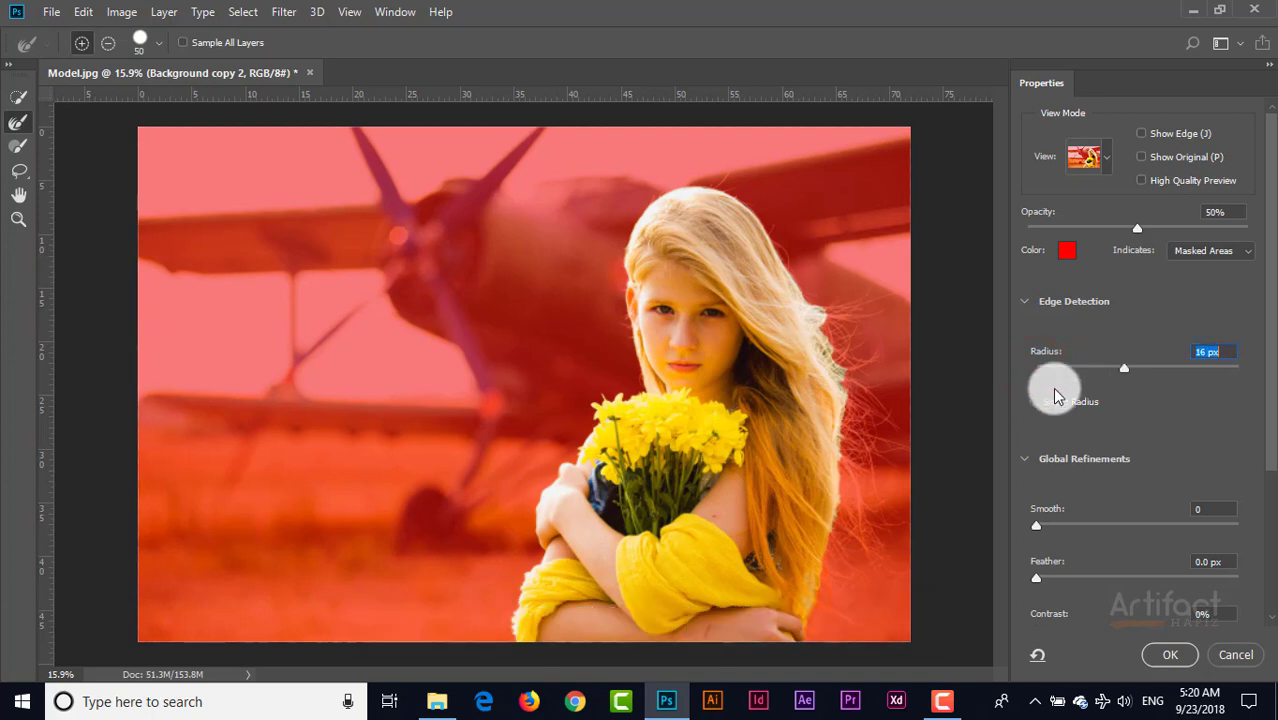
Step: Refine the selection edge around the girl's head, flyaway hair and sleeve with a Refine Edge brush of 150 to 175, and apply the refined selection
{"action": "left_click", "coordinate": [18, 121]}
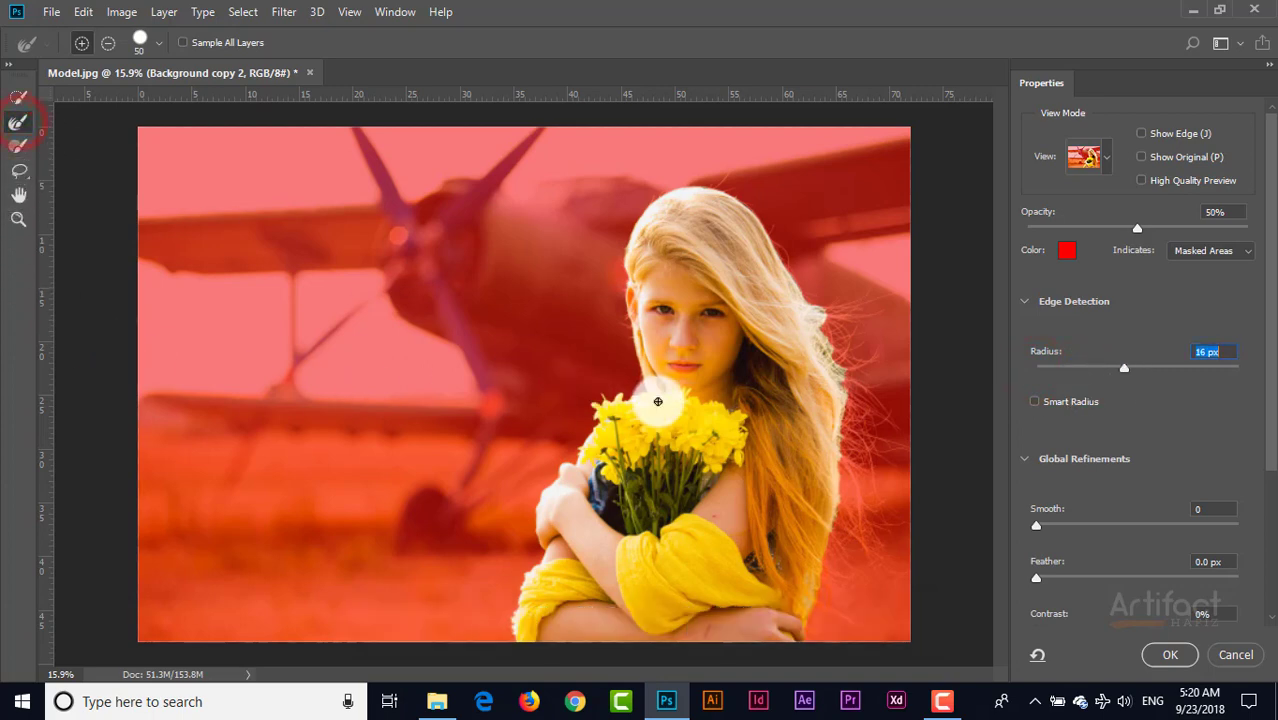
{"action": "key", "text": "bracketright"}
{"action": "key", "text": "bracketright"}
{"action": "key", "text": "bracketright"}
{"action": "key", "text": "bracketright"}
{"action": "key", "text": "bracketright"}
{"action": "key", "text": "bracketright"}
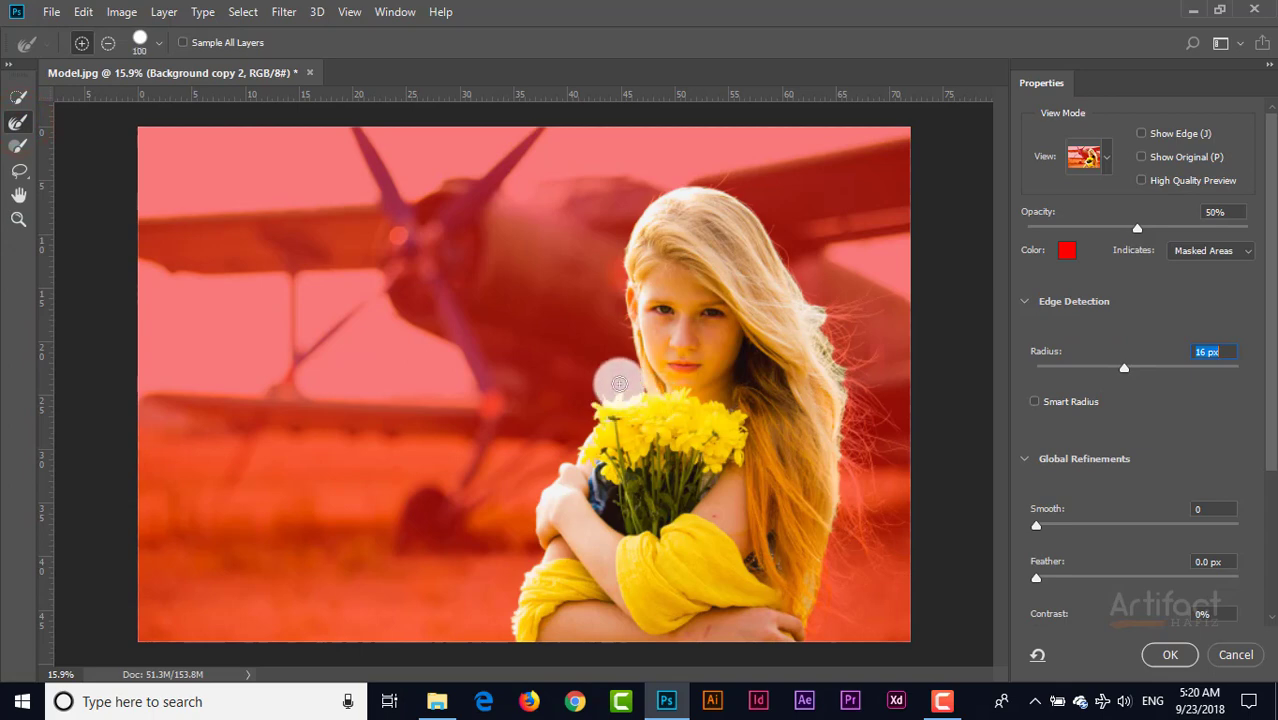
{"action": "left_click_drag", "start_coordinate": [814, 297], "coordinate": [865, 311]}
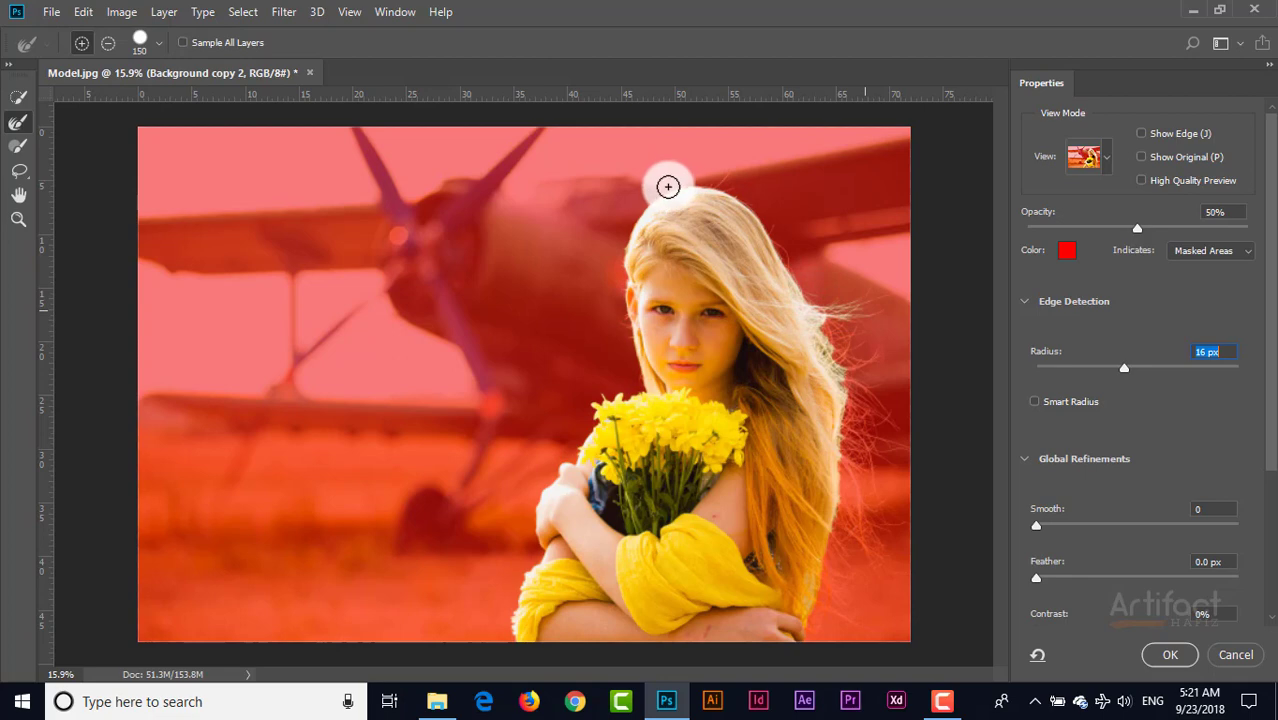
{"action": "left_click_drag", "start_coordinate": [668, 187], "coordinate": [732, 187]}
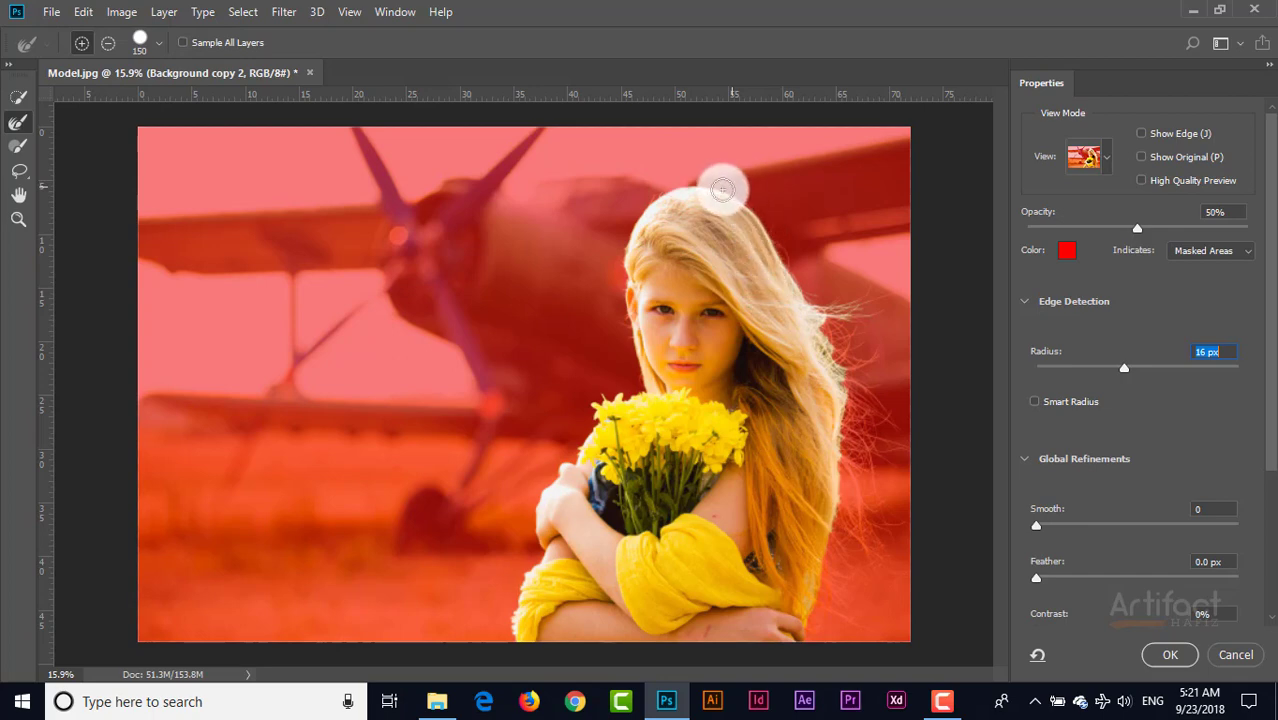
{"action": "mouse_move", "coordinate": [713, 187]}
{"action": "left_mouse_down"}
{"action": "mouse_move", "coordinate": [823, 313]}
{"action": "mouse_move", "coordinate": [866, 317]}
{"action": "mouse_move", "coordinate": [846, 338]}
{"action": "mouse_move", "coordinate": [833, 325]}
{"action": "mouse_move", "coordinate": [875, 414]}
{"action": "mouse_move", "coordinate": [885, 328]}
{"action": "mouse_move", "coordinate": [854, 389]}
{"action": "mouse_move", "coordinate": [864, 421]}
{"action": "mouse_move", "coordinate": [851, 469]}
{"action": "mouse_move", "coordinate": [876, 421]}
{"action": "mouse_move", "coordinate": [890, 451]}
{"action": "mouse_move", "coordinate": [863, 483]}
{"action": "mouse_move", "coordinate": [856, 542]}
{"action": "mouse_move", "coordinate": [853, 502]}
{"action": "mouse_move", "coordinate": [862, 549]}
{"action": "mouse_move", "coordinate": [874, 521]}
{"action": "mouse_move", "coordinate": [886, 522]}
{"action": "mouse_move", "coordinate": [886, 548]}
{"action": "mouse_move", "coordinate": [841, 530]}
{"action": "mouse_move", "coordinate": [819, 640]}
{"action": "mouse_move", "coordinate": [818, 503]}
{"action": "left_mouse_up"}
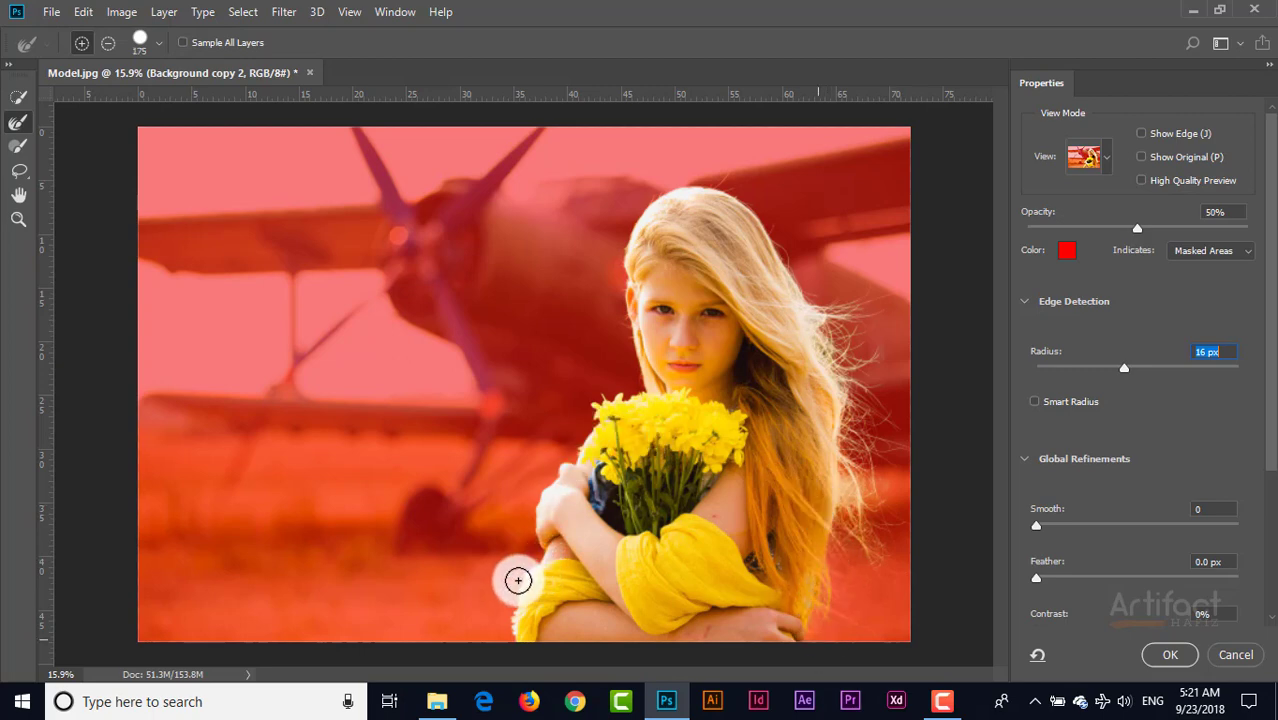
{"action": "mouse_move", "coordinate": [518, 580]}
{"action": "left_mouse_down"}
{"action": "mouse_move", "coordinate": [509, 645]}
{"action": "mouse_move", "coordinate": [530, 551]}
{"action": "left_mouse_up"}
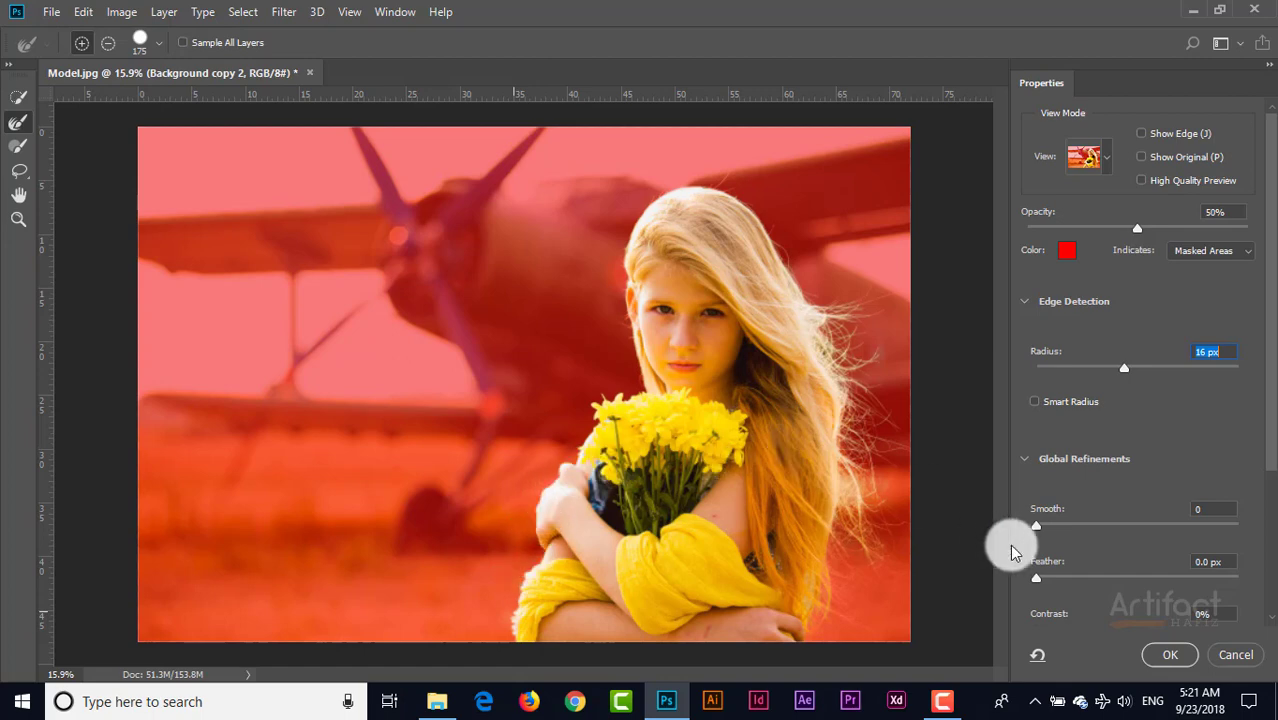
{"action": "left_click", "coordinate": [1157, 654]}
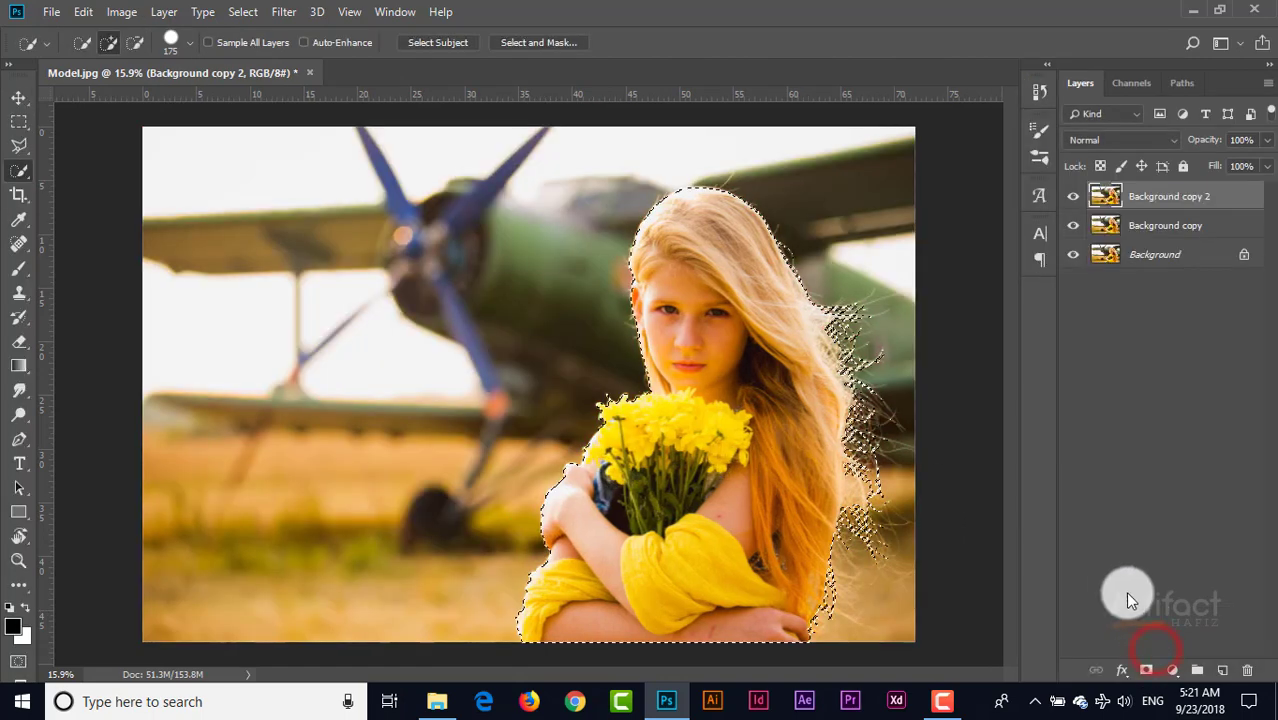
Step: Mask the Background copy 2 layer with the girl's selection and hide the original Background layer
{"action": "left_click", "coordinate": [1146, 669]}
{"action": "left_click", "coordinate": [1074, 256]}
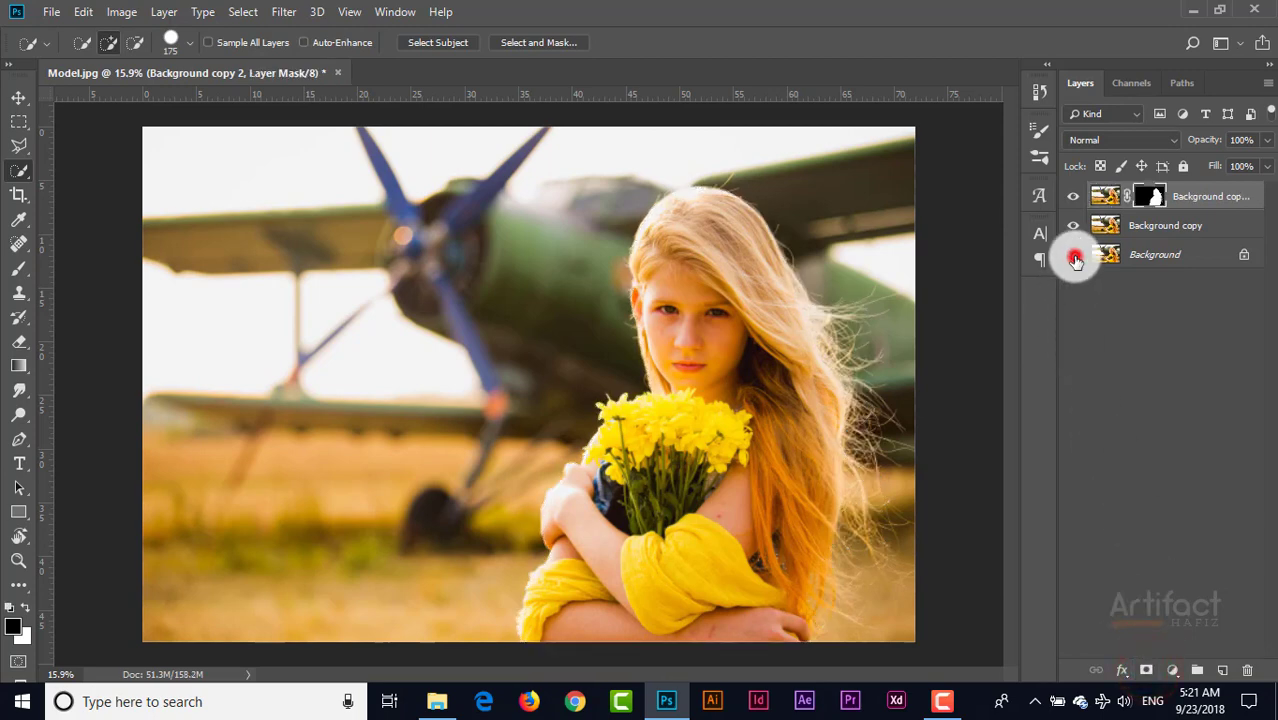
{"action": "left_click", "coordinate": [1146, 229]}
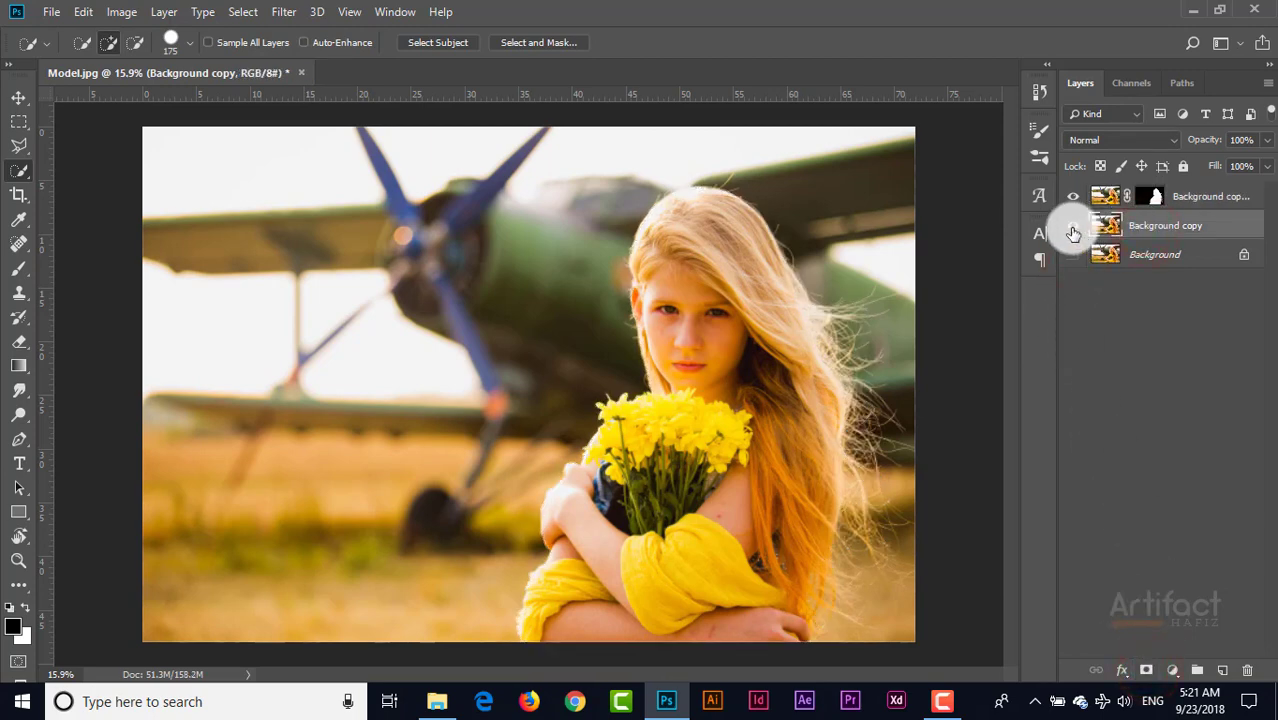
{"action": "left_click", "coordinate": [1073, 226]}
{"action": "left_click", "coordinate": [1073, 226]}
Step: Add a Brightness/Contrast adjustment above the Background copy layer with brightness -106 and contrast -39
{"action": "left_click", "coordinate": [1198, 227]}
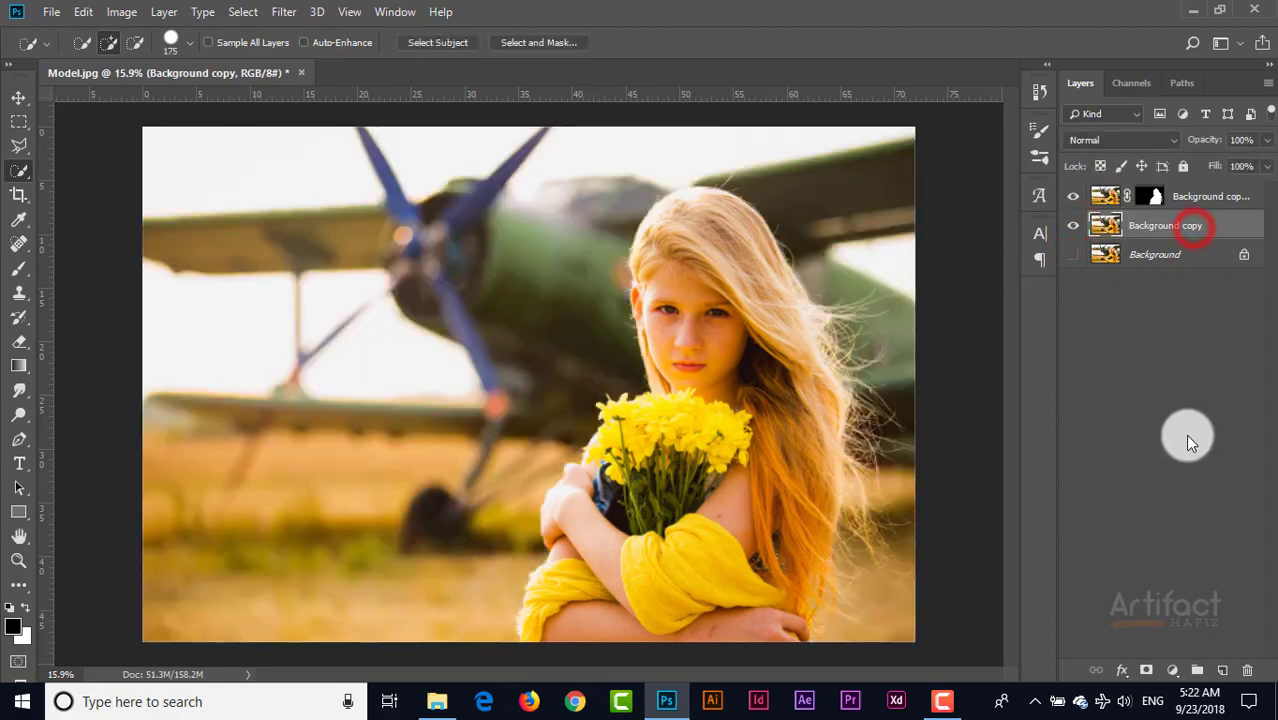
{"action": "left_click", "coordinate": [1170, 670]}
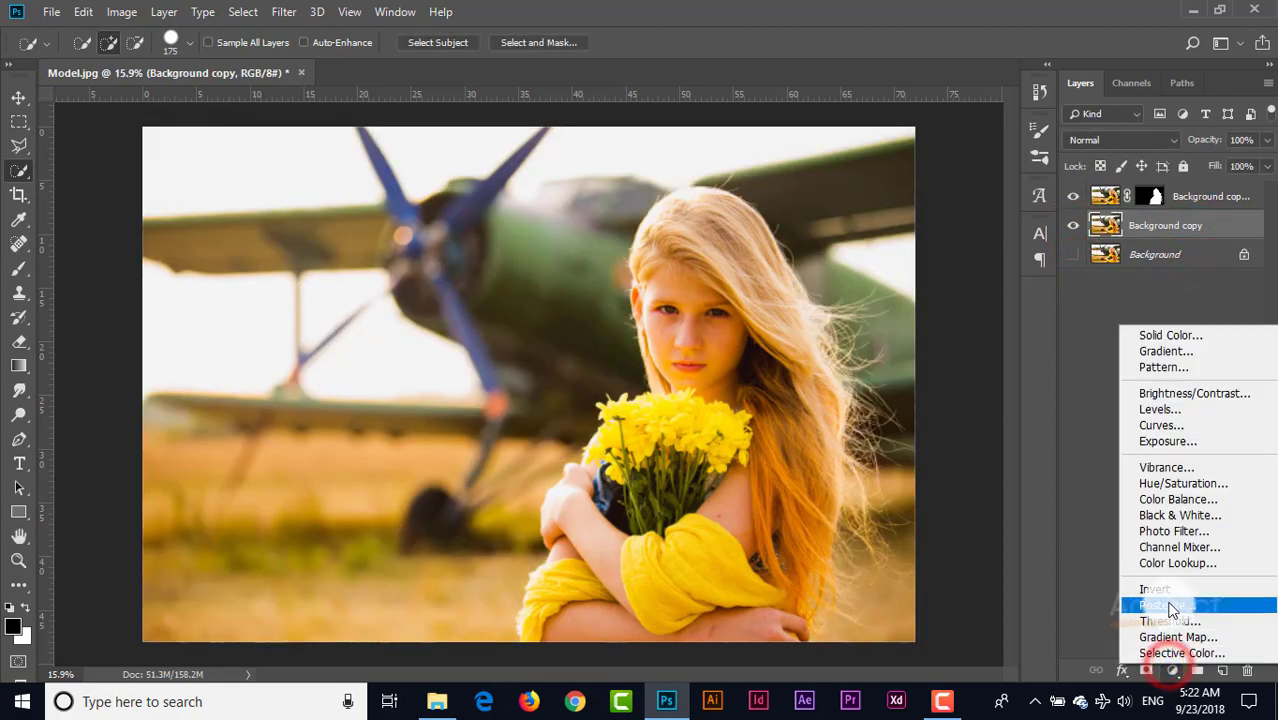
{"action": "left_click", "coordinate": [1163, 397]}
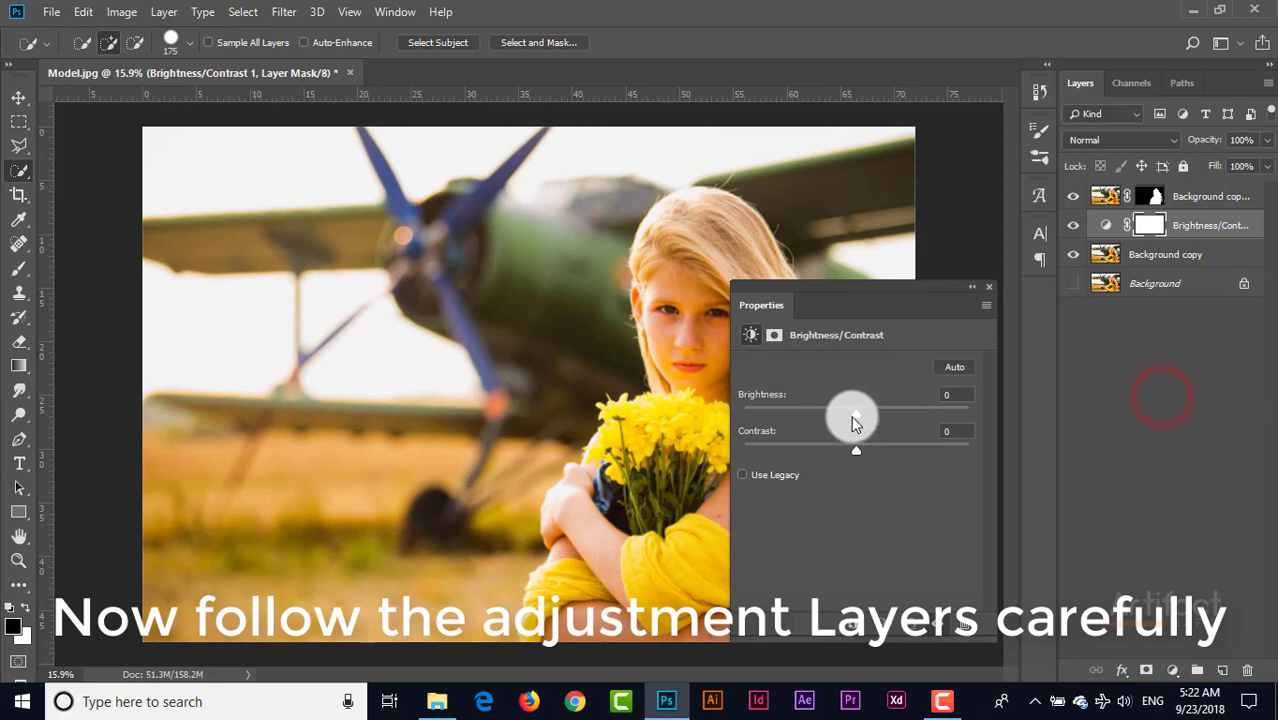
{"action": "left_click_drag", "start_coordinate": [851, 415], "coordinate": [787, 416]}
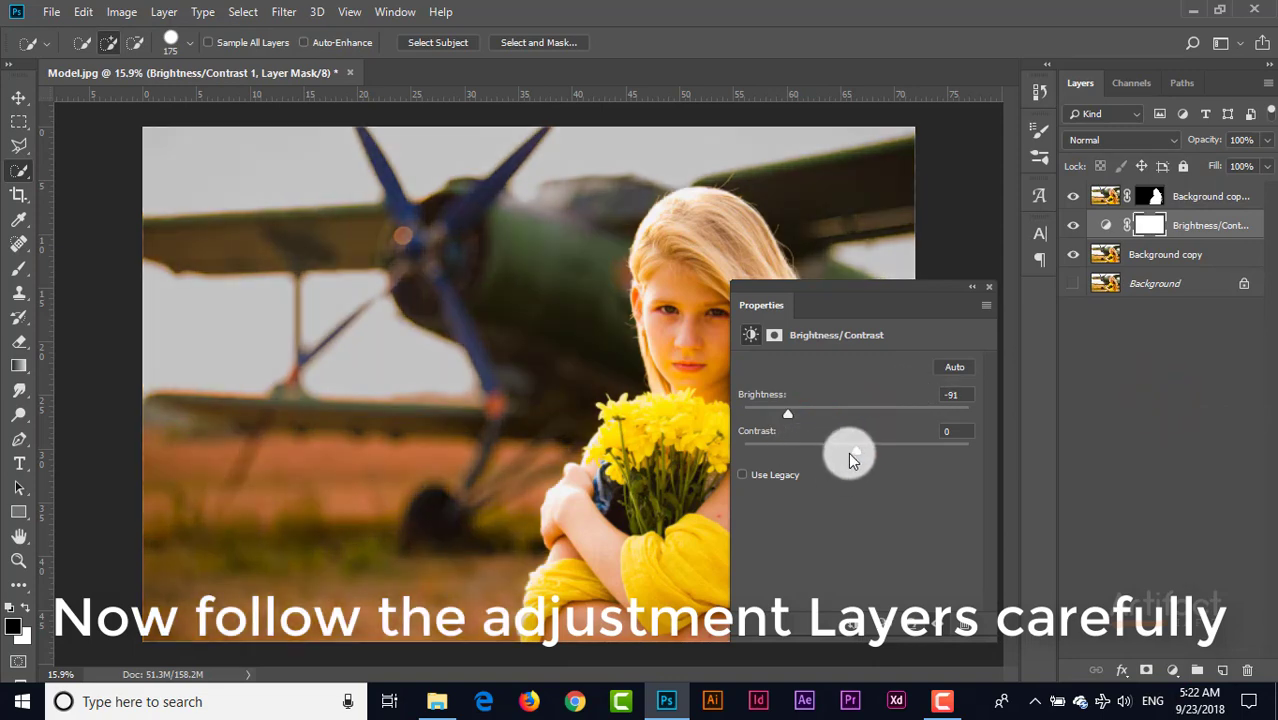
{"action": "left_click_drag", "start_coordinate": [850, 455], "coordinate": [790, 474]}
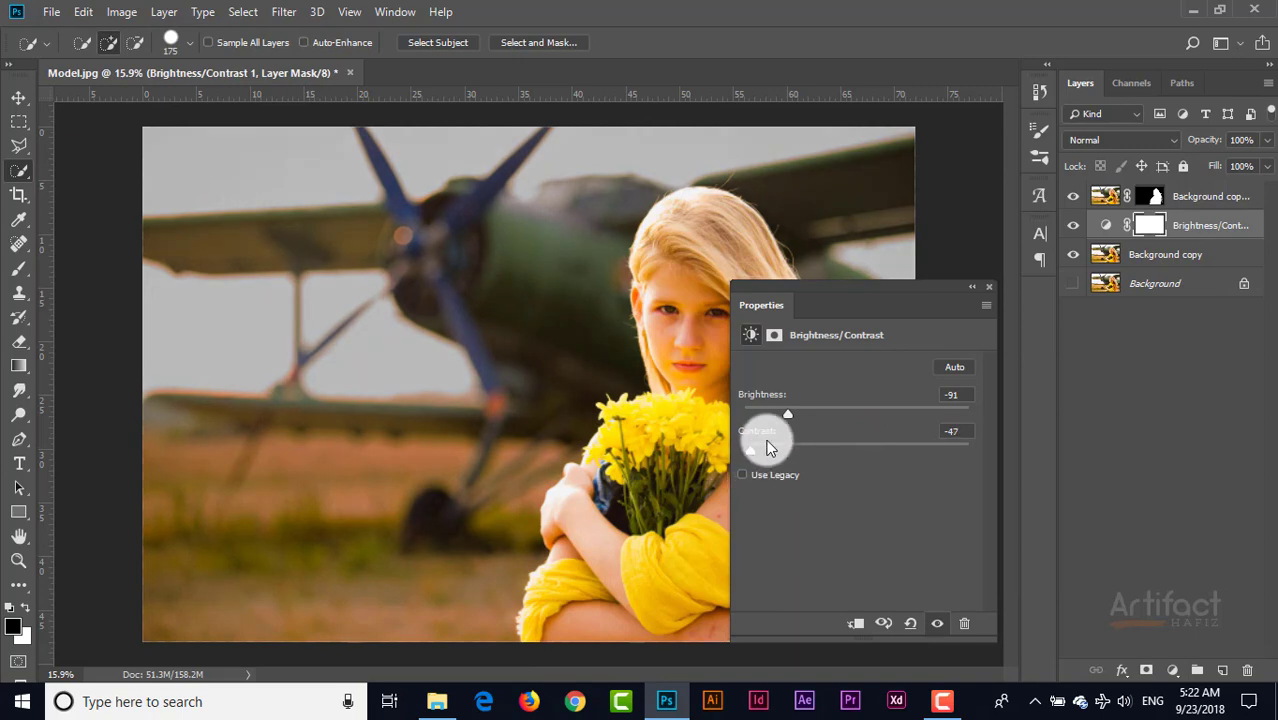
{"action": "left_click_drag", "start_coordinate": [786, 420], "coordinate": [768, 450]}
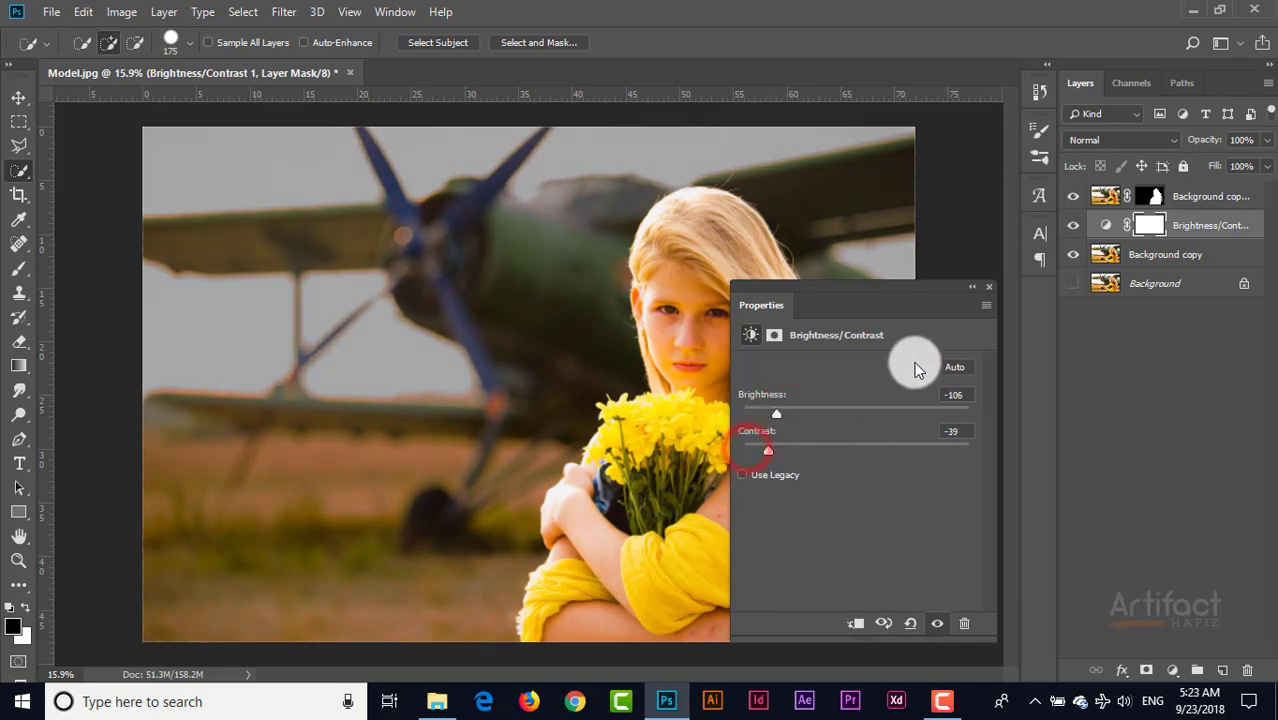
{"action": "left_click", "coordinate": [985, 290]}
Step: Add a Gradient Map adjustment above the masked Background copy 2 layer using the Violet, Orange preset
{"action": "left_click", "coordinate": [1210, 196]}
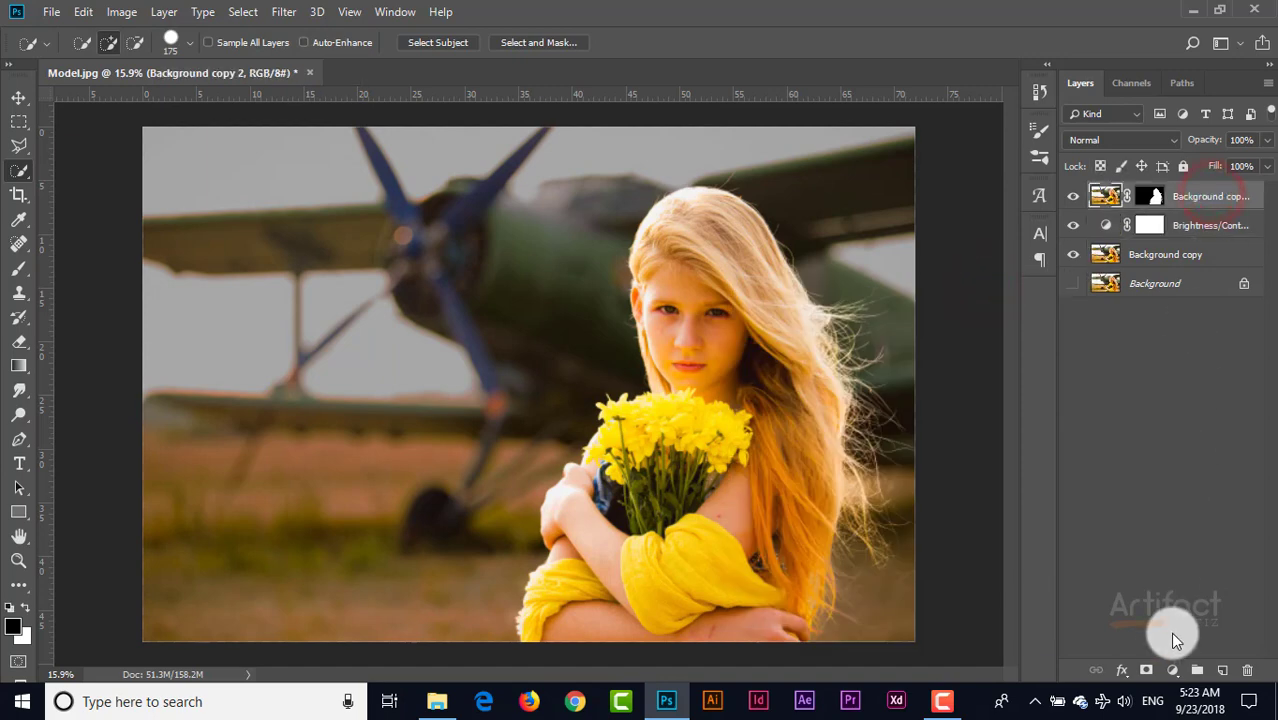
{"action": "left_click", "coordinate": [1172, 670]}
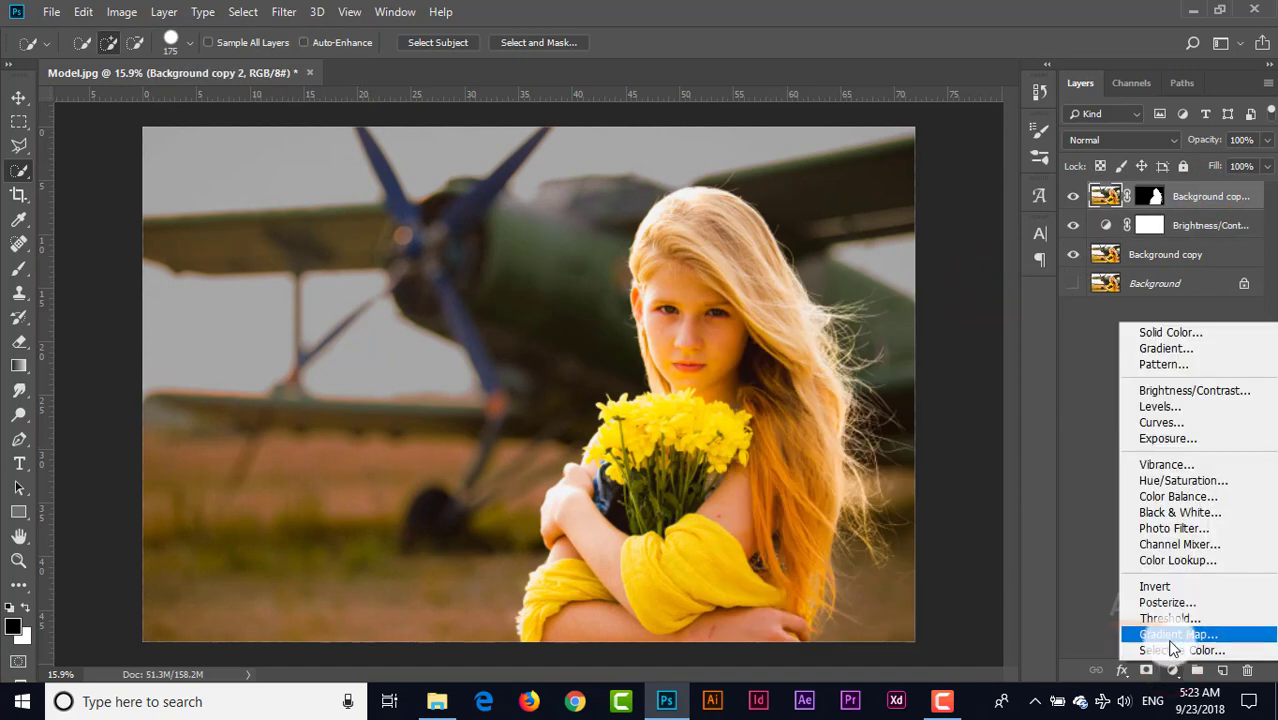
{"action": "left_click", "coordinate": [1172, 634]}
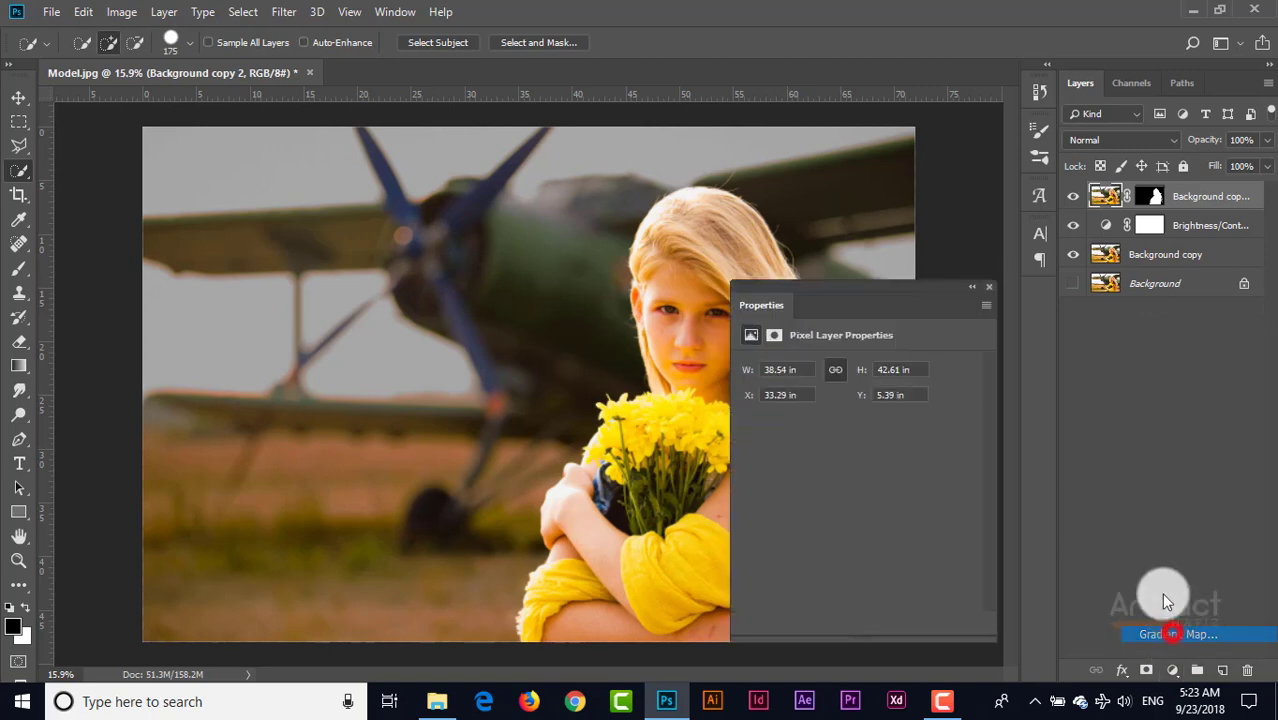
{"action": "left_click", "coordinate": [856, 372]}
{"action": "left_click", "coordinate": [901, 131]}
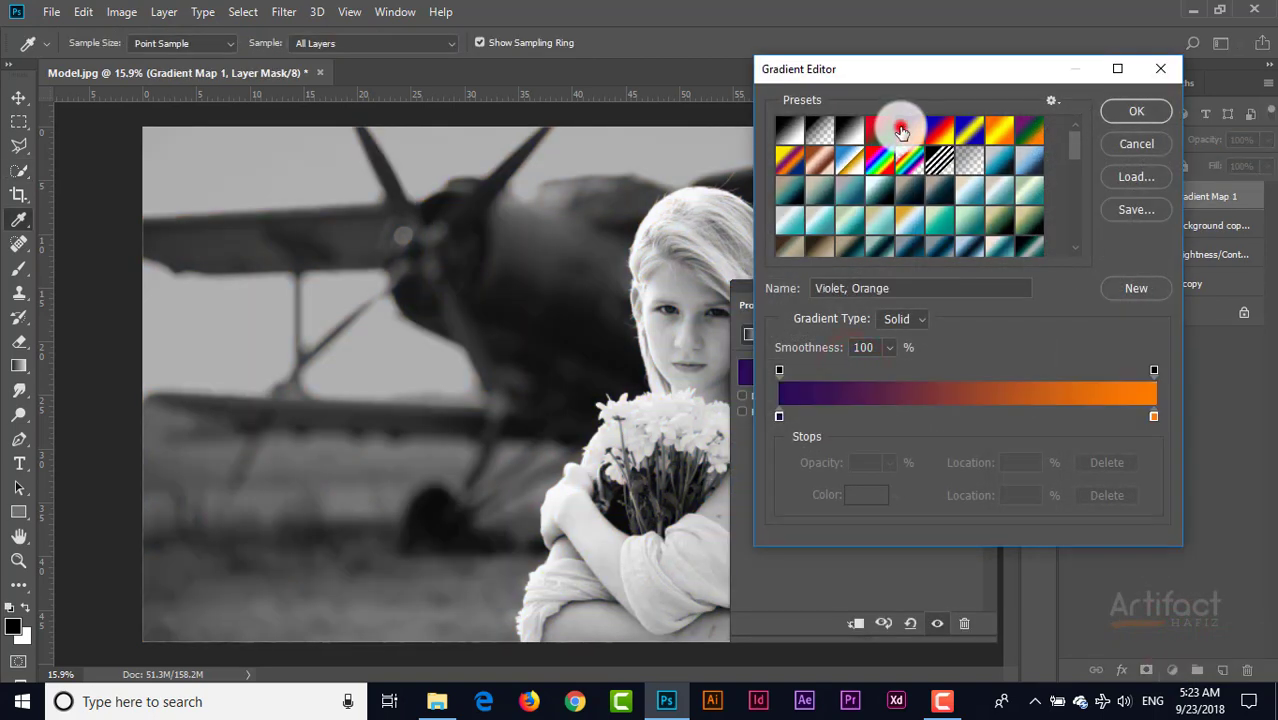
{"action": "left_click", "coordinate": [1118, 116]}
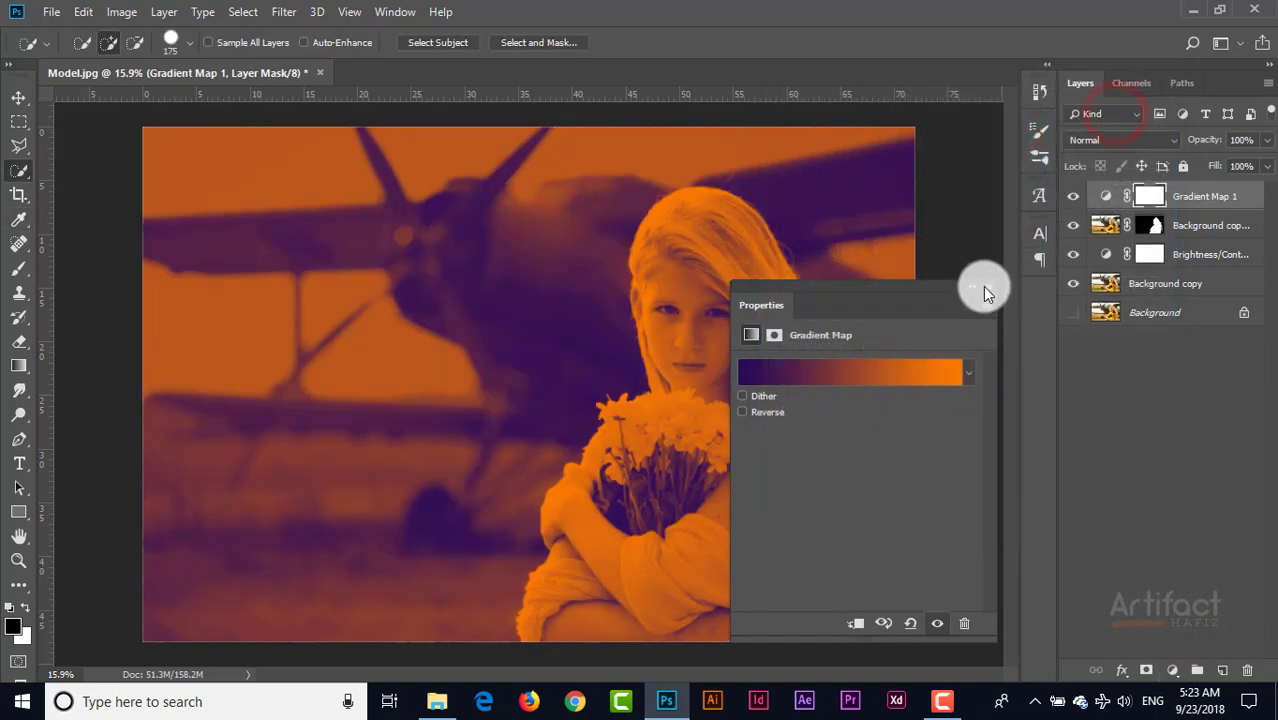
{"action": "left_click", "coordinate": [988, 288]}
Step: Set the violet-orange gradient map's blend mode to Soft Light and its opacity to 33%
{"action": "left_click", "coordinate": [1125, 140]}
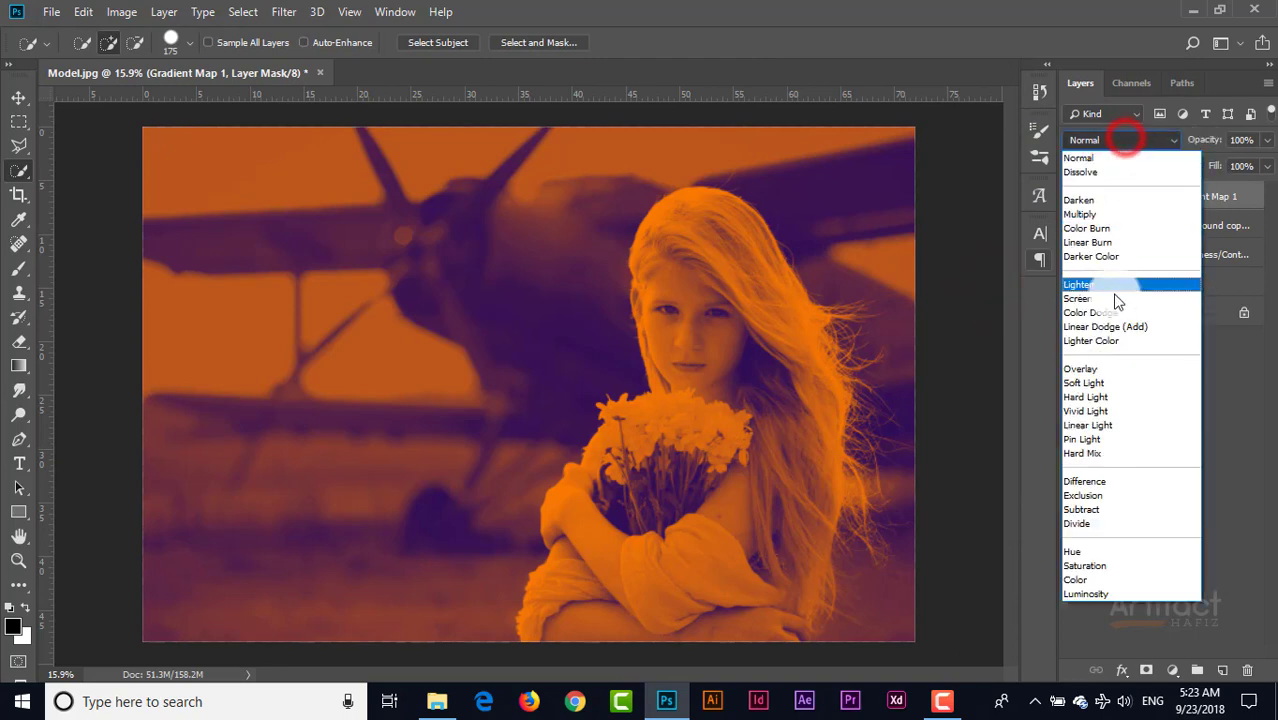
{"action": "left_click", "coordinate": [1113, 385]}
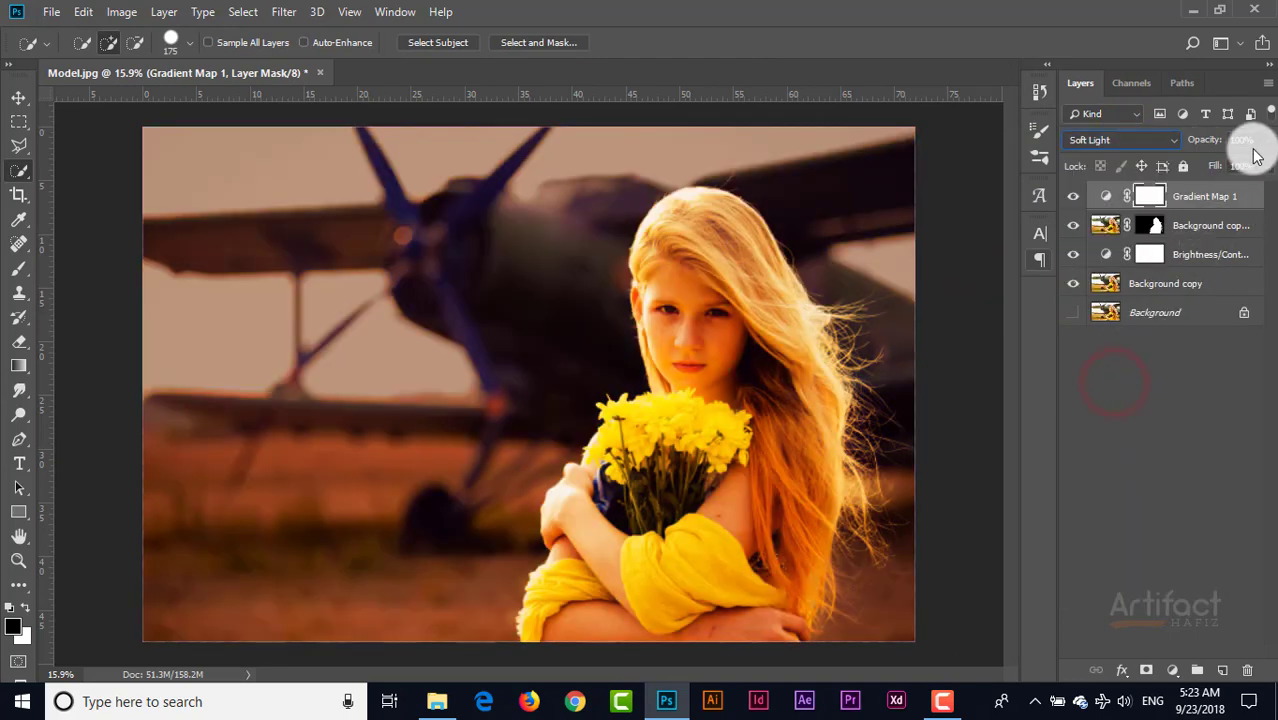
{"action": "left_click", "coordinate": [1267, 141]}
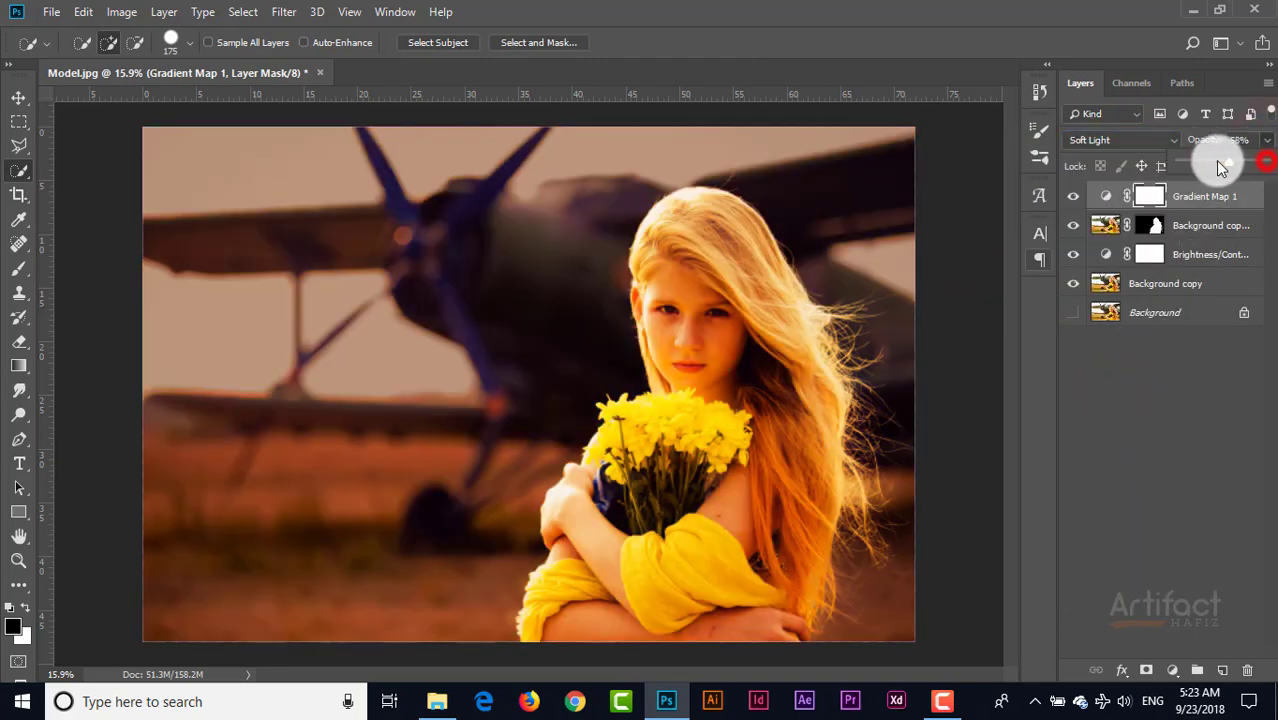
{"action": "left_click_drag", "start_coordinate": [1218, 166], "coordinate": [1208, 165]}
{"action": "left_click", "coordinate": [1186, 197]}
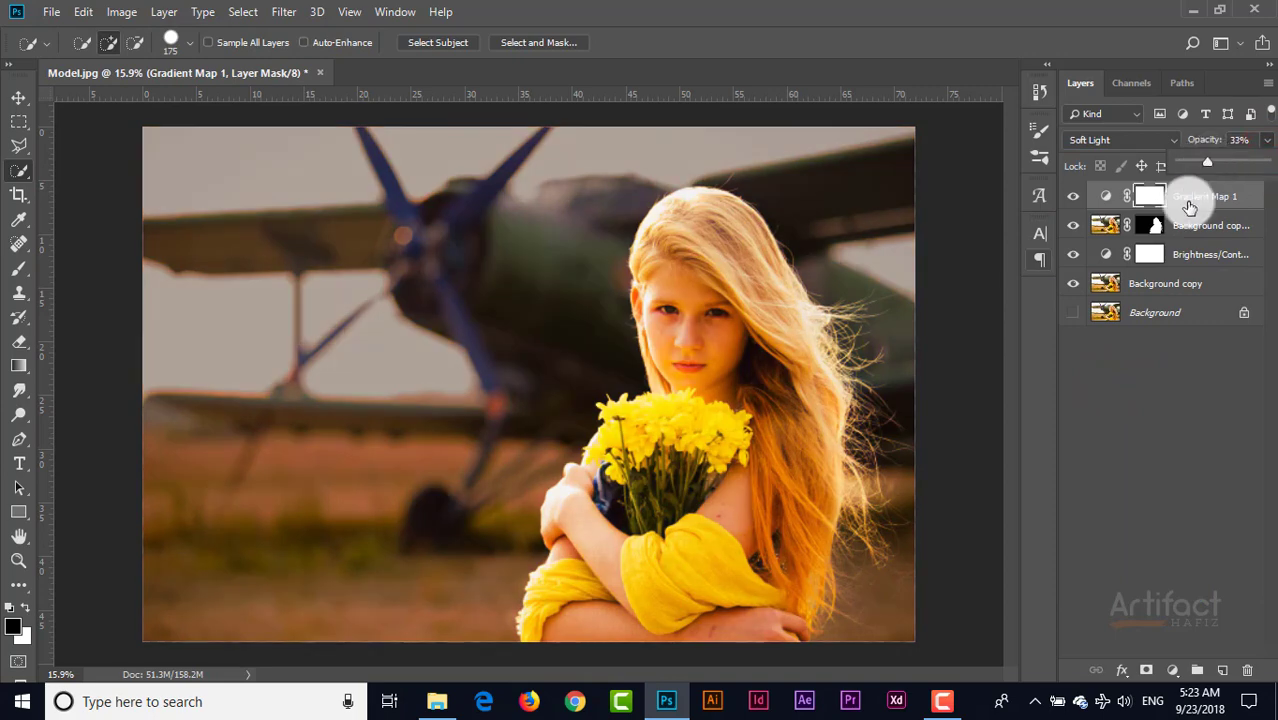
Step: Add a second Gradient Map adjustment on top using the Blue, Red, Yellow preset
{"action": "left_click", "coordinate": [1172, 670]}
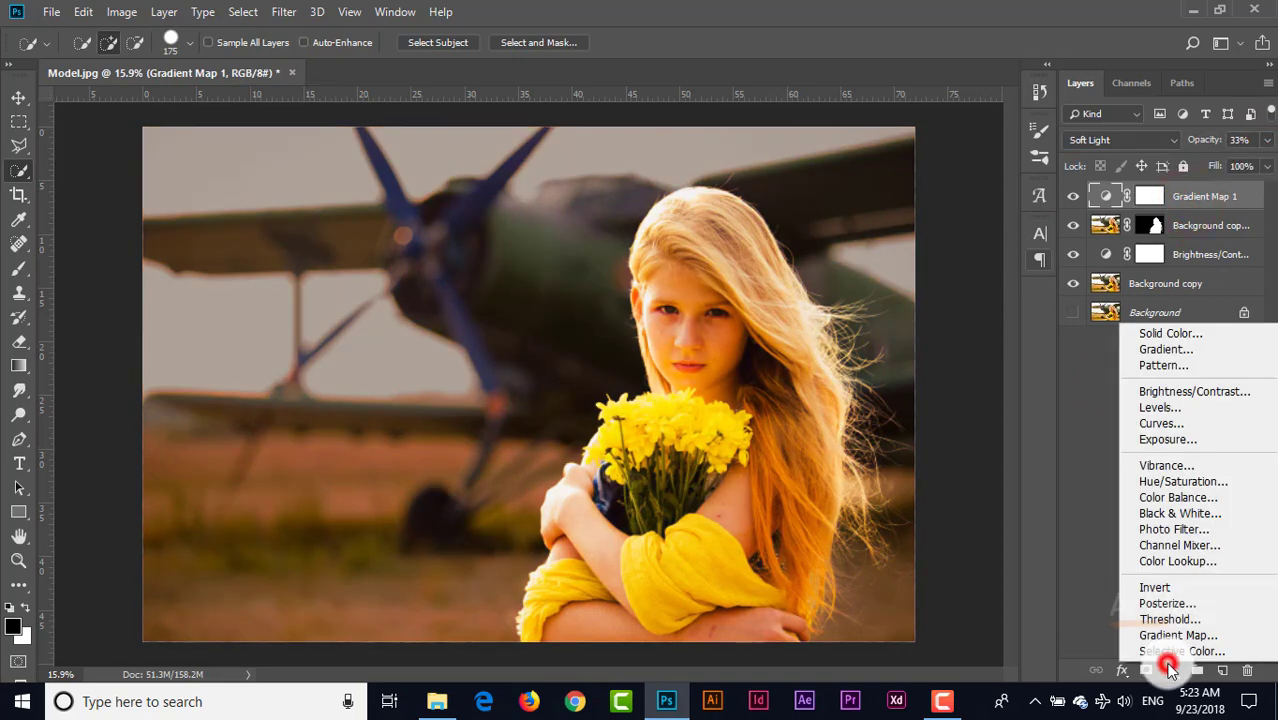
{"action": "left_click", "coordinate": [1168, 636]}
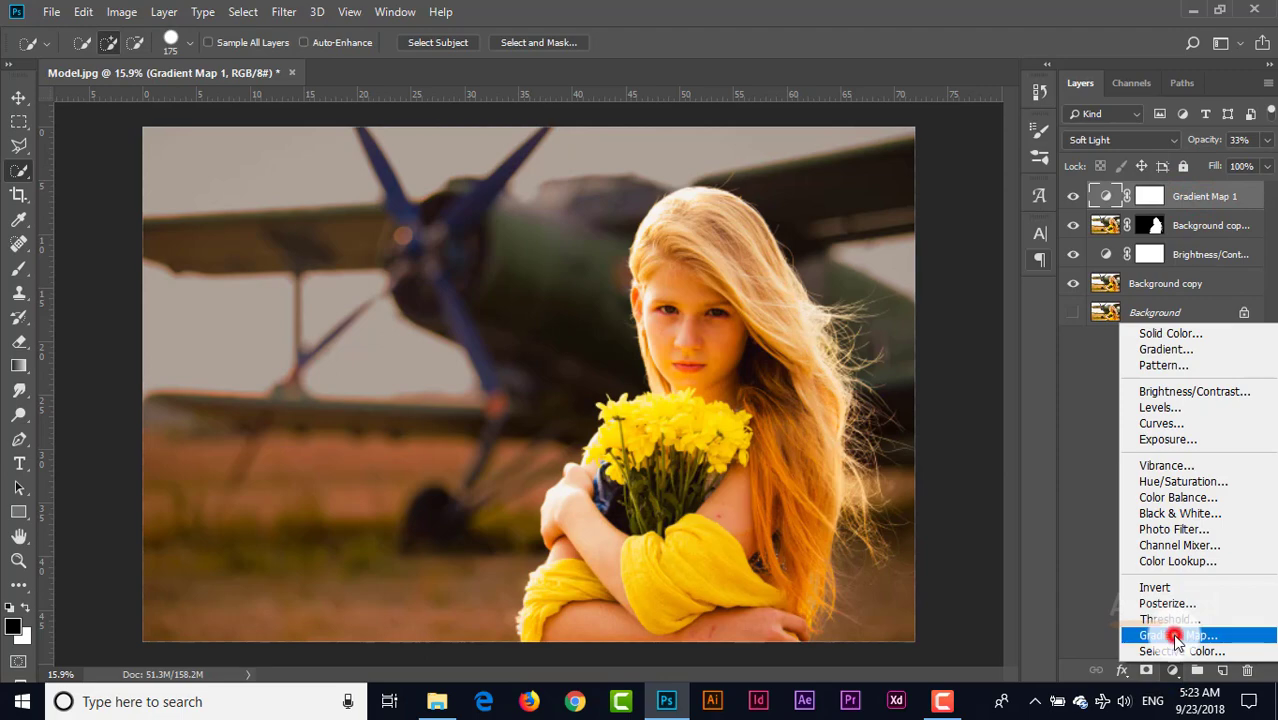
{"action": "left_click", "coordinate": [857, 393]}
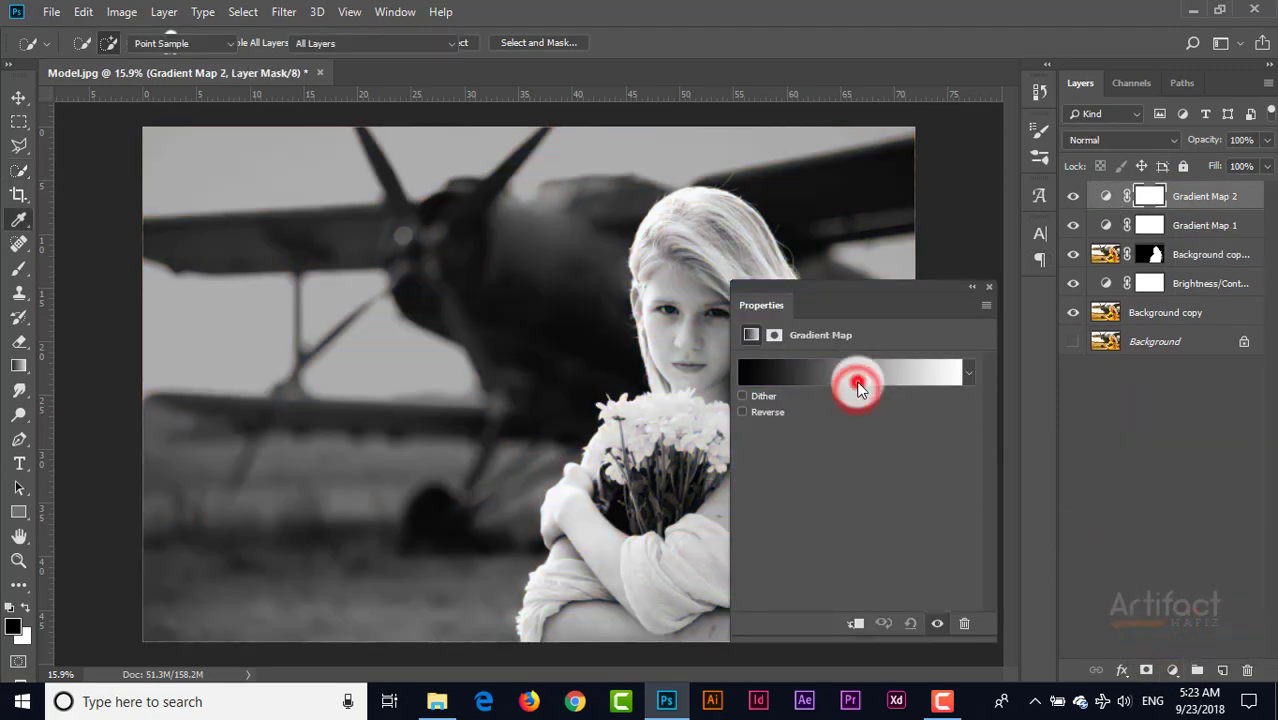
{"action": "left_click", "coordinate": [933, 131]}
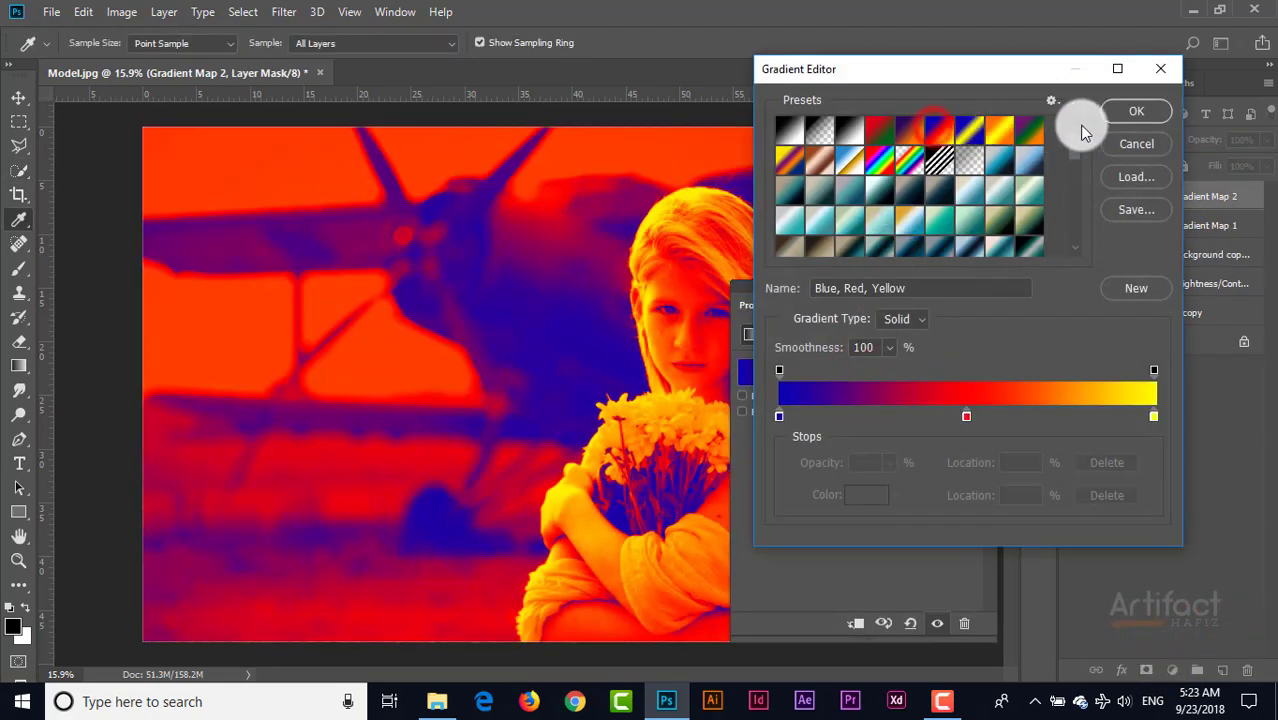
{"action": "left_click", "coordinate": [1128, 118]}
Step: Set the blue-red-yellow gradient map's blend mode to Soft Light and its opacity to 9%
{"action": "left_click", "coordinate": [1128, 139]}
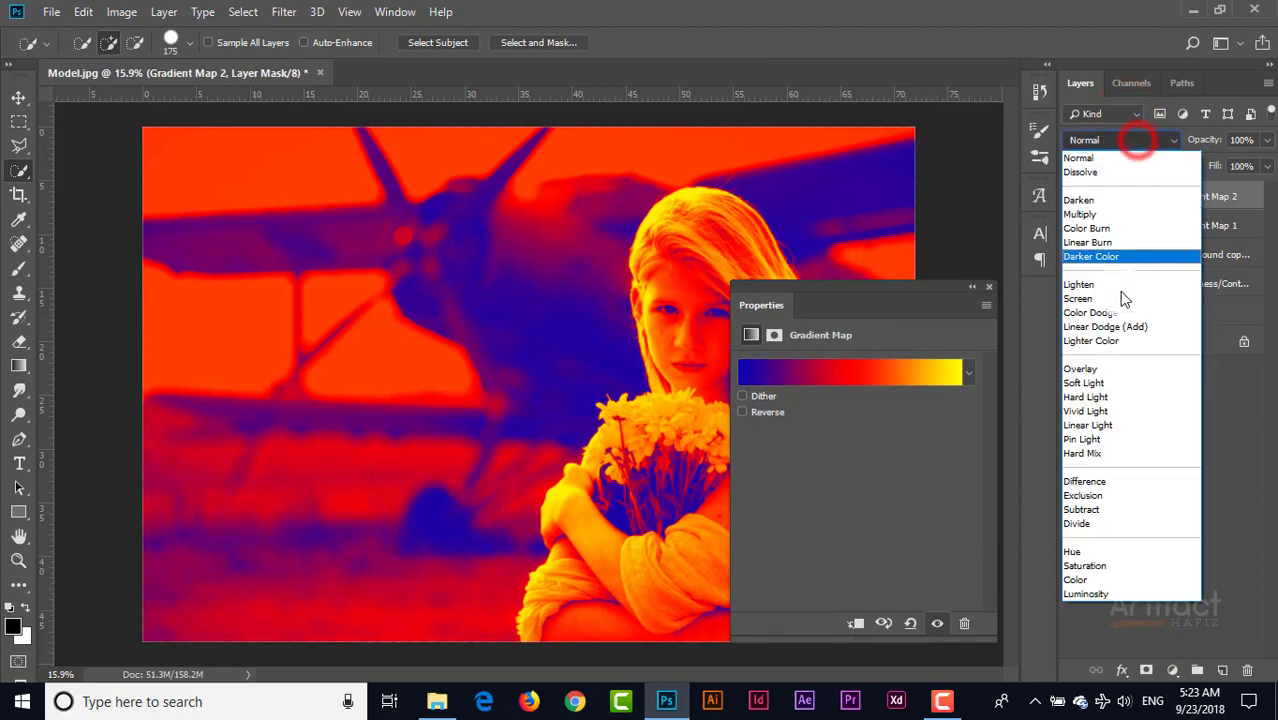
{"action": "left_click", "coordinate": [1115, 383]}
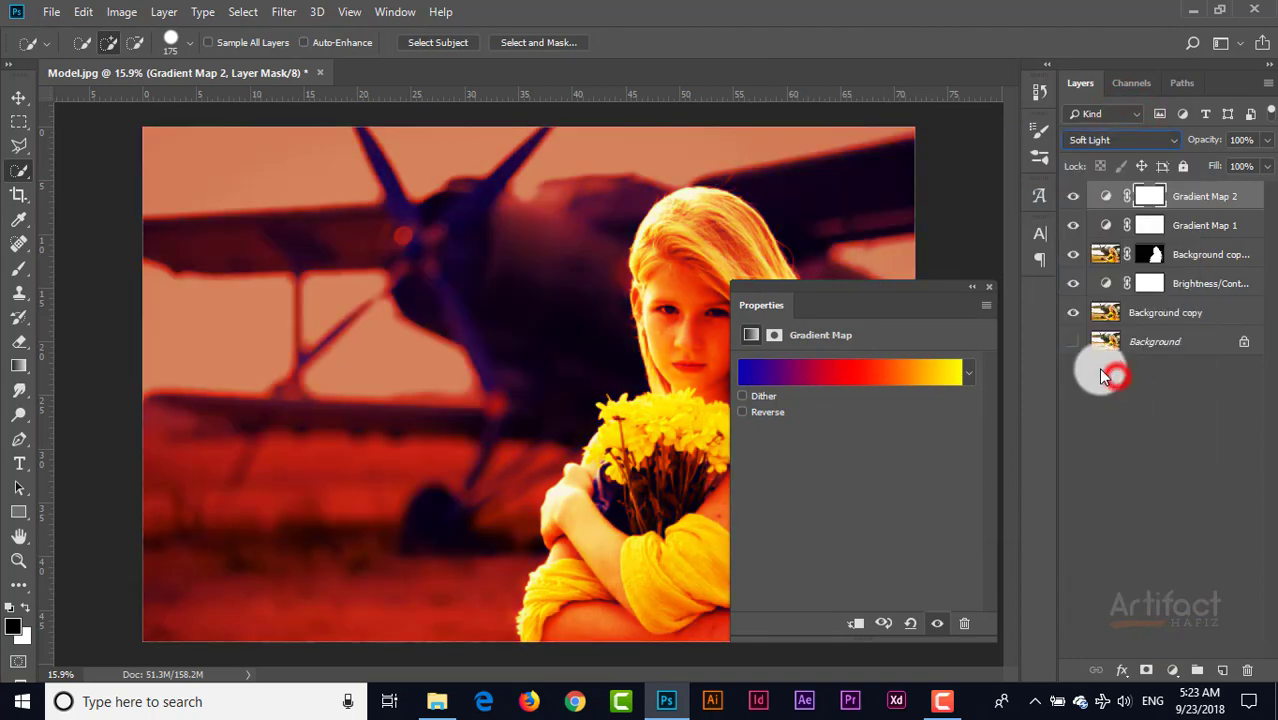
{"action": "left_click", "coordinate": [986, 289]}
{"action": "left_click", "coordinate": [1264, 140]}
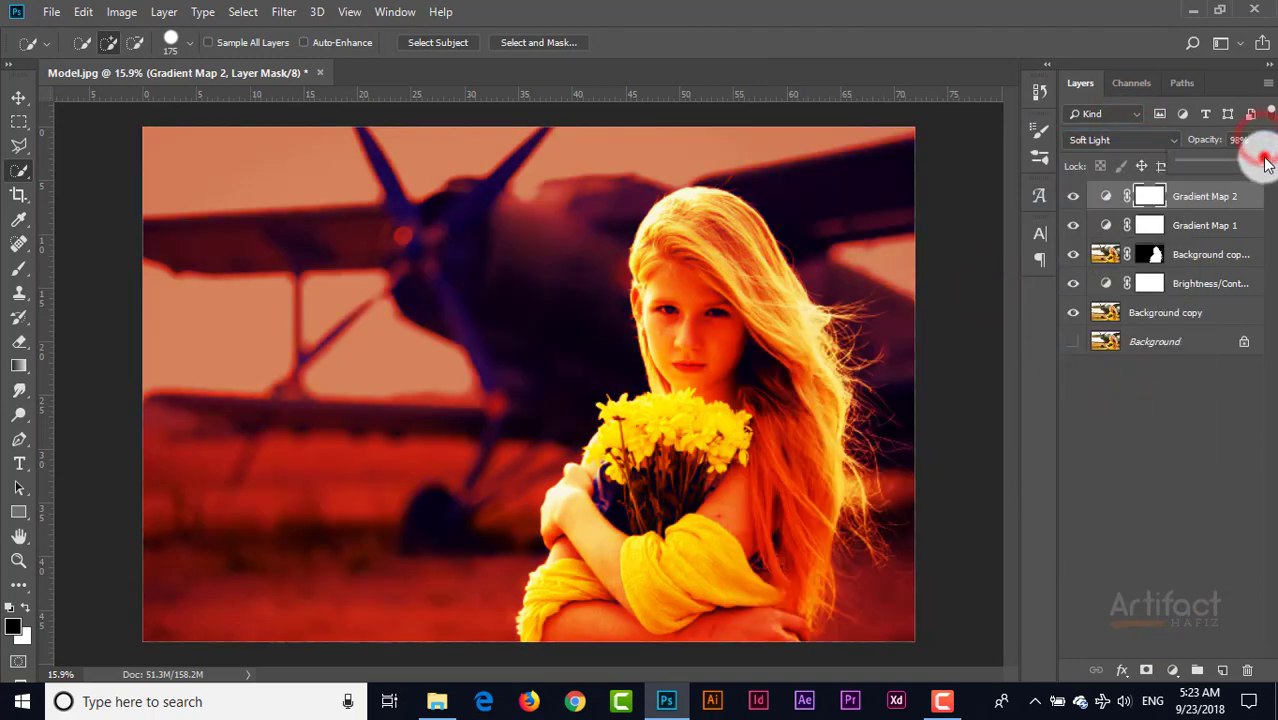
{"action": "left_click_drag", "start_coordinate": [1266, 163], "coordinate": [1173, 190]}
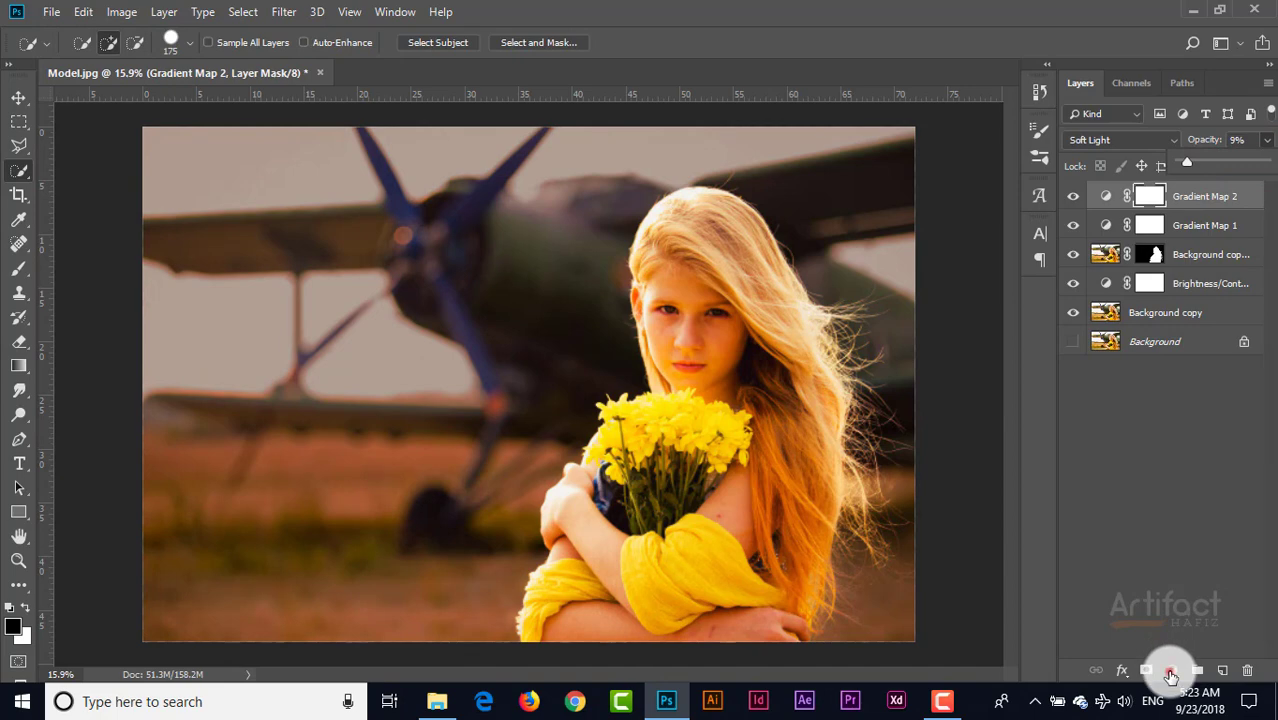
Step: Add a Color Lookup adjustment above the gradient maps using the FuturisticBleak.3DL 3DLUT file
{"action": "left_click", "coordinate": [1170, 669]}
{"action": "left_click", "coordinate": [1170, 570]}
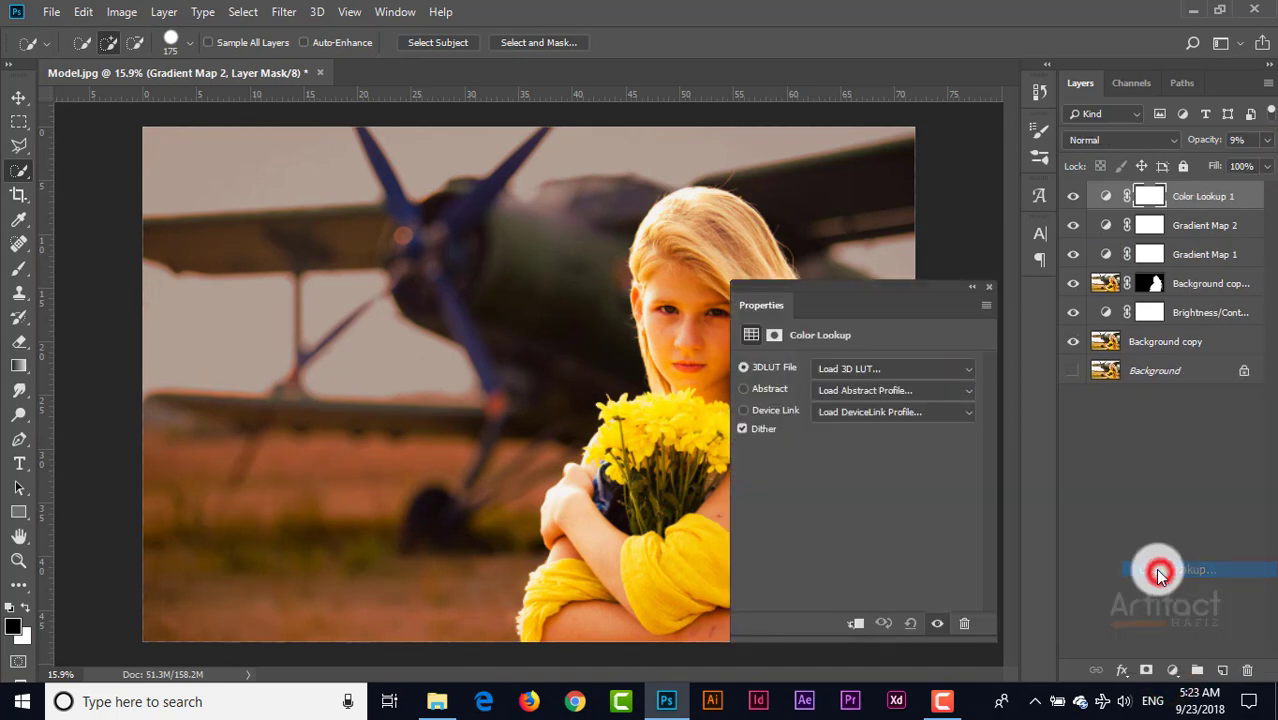
{"action": "left_click", "coordinate": [847, 371]}
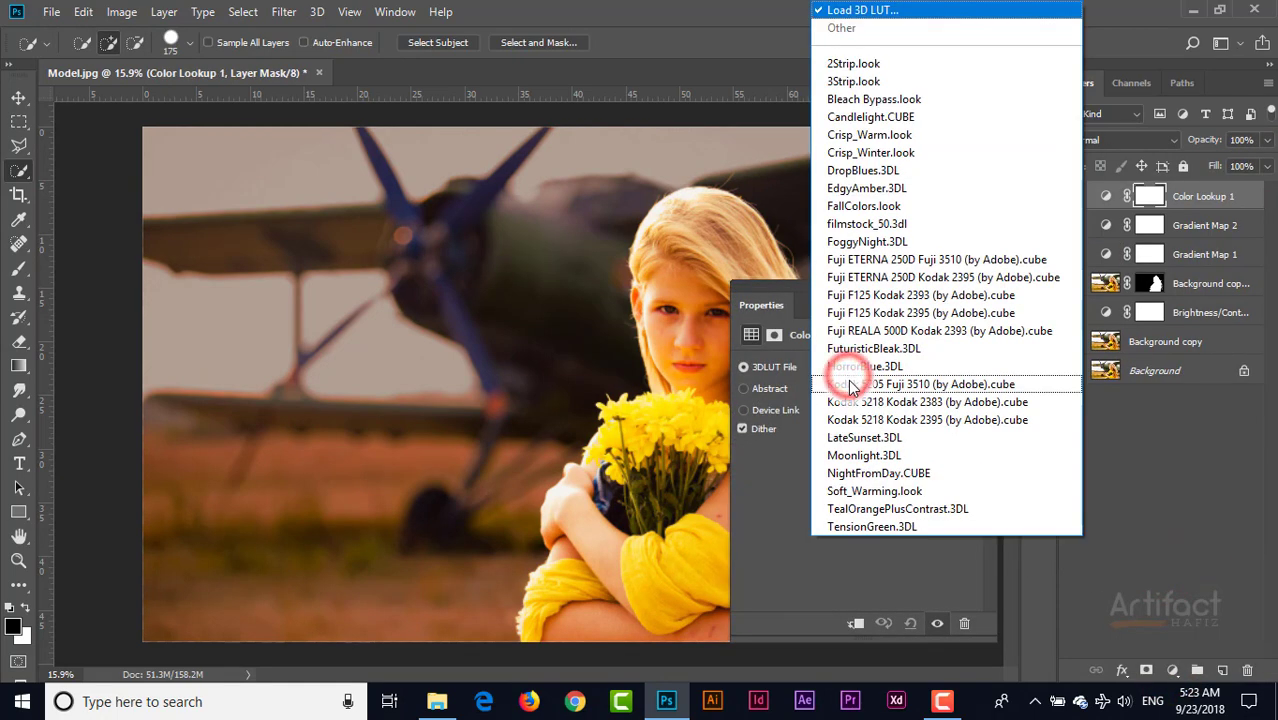
{"action": "left_click", "coordinate": [862, 350]}
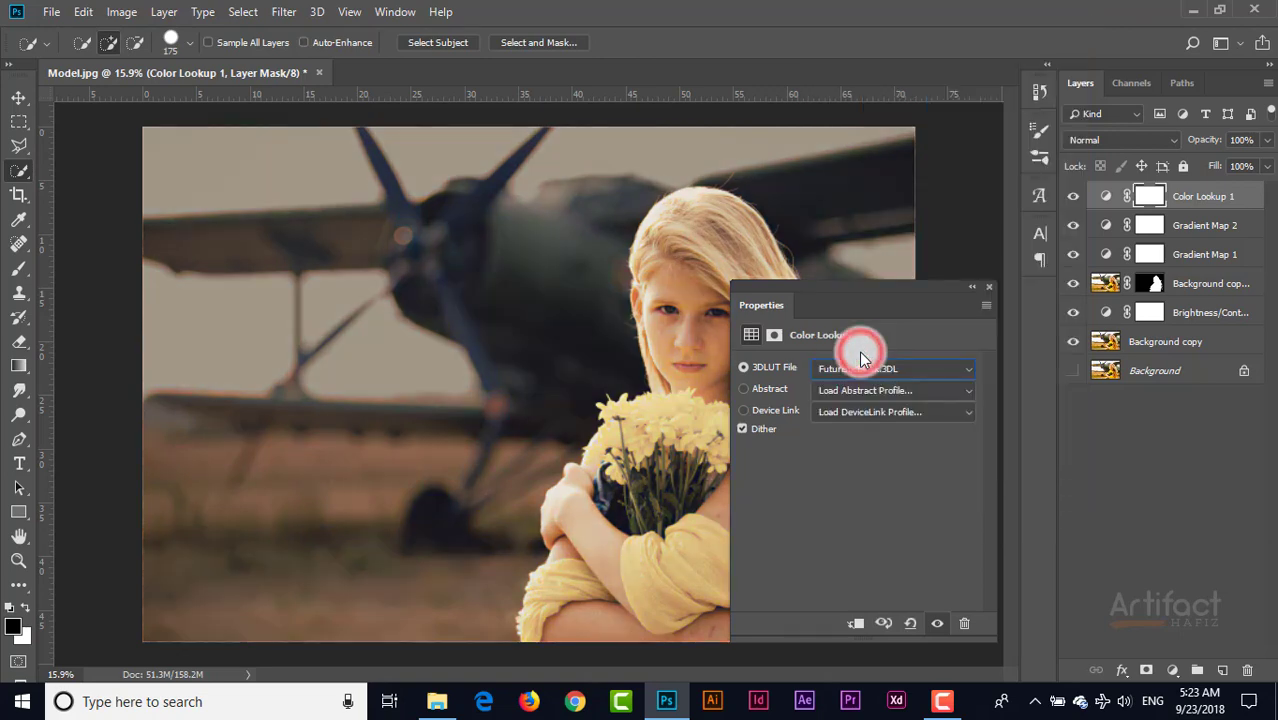
{"action": "left_click", "coordinate": [989, 287]}
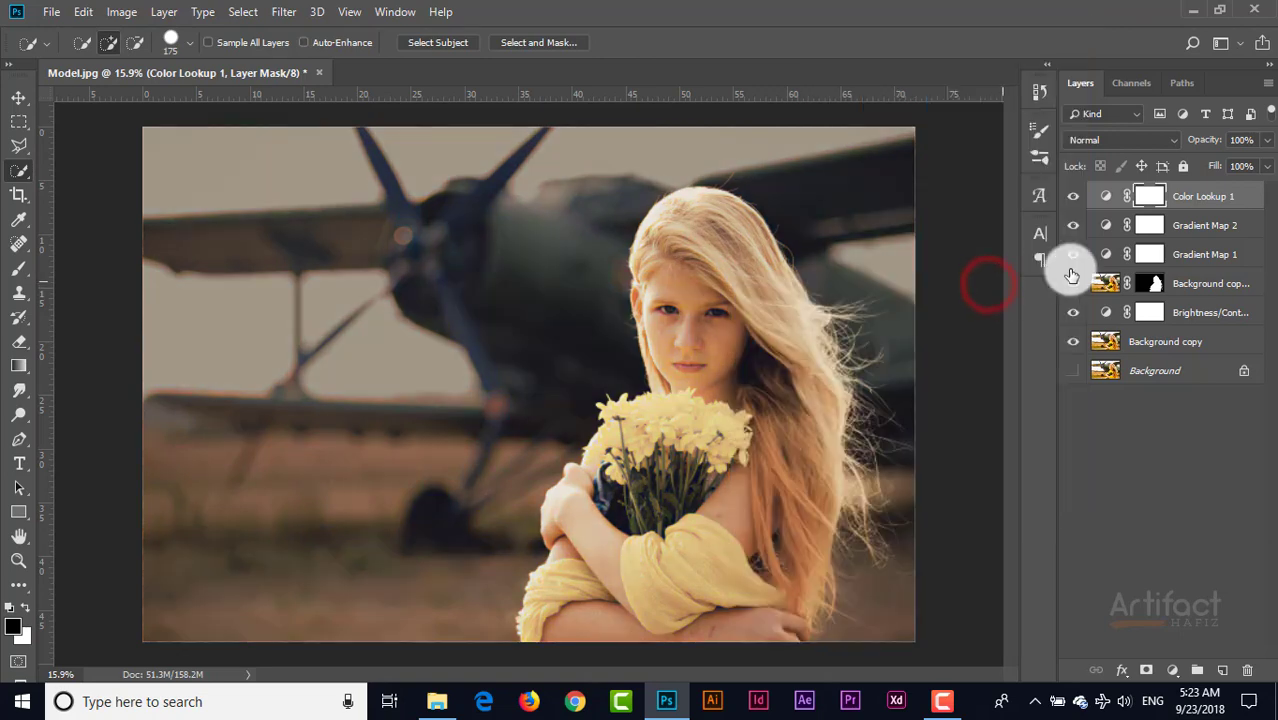
Step: Reduce the FuturisticBleak color lookup layer's opacity to 42%, comparing the image with the layer hidden and shown
{"action": "left_click", "coordinate": [1225, 195]}
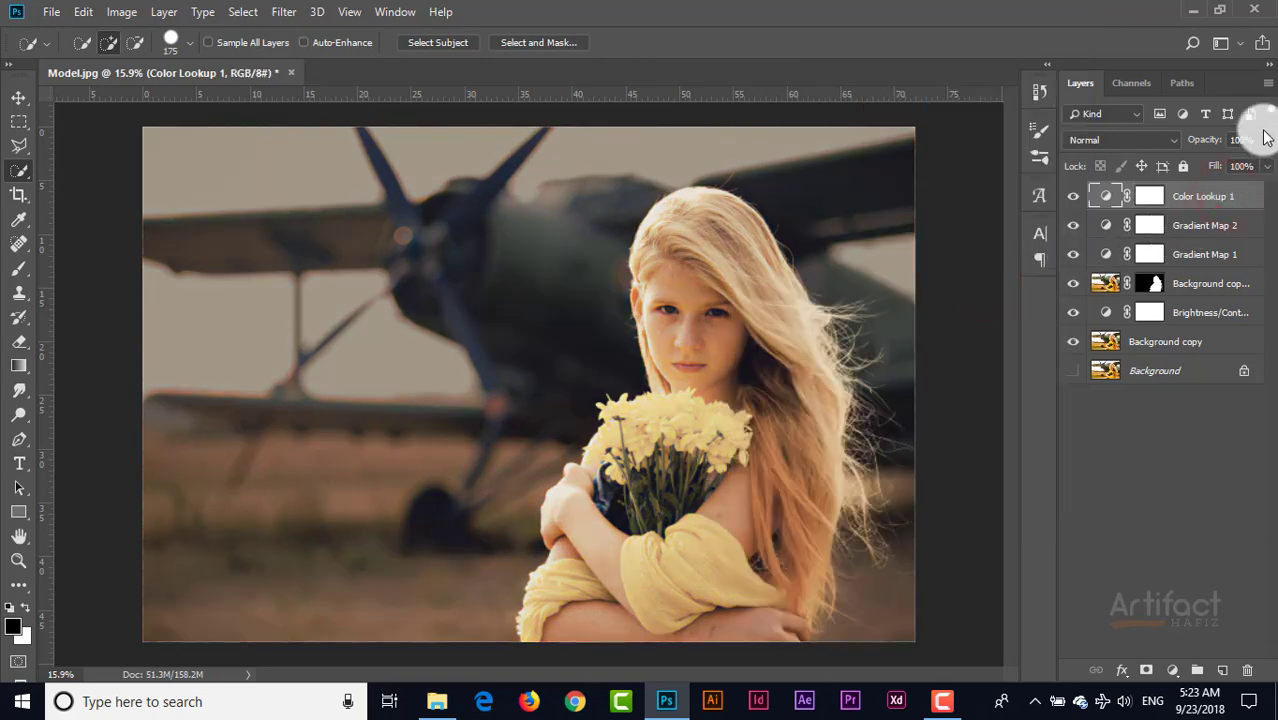
{"action": "left_click_drag", "start_coordinate": [1265, 140], "coordinate": [1231, 190]}
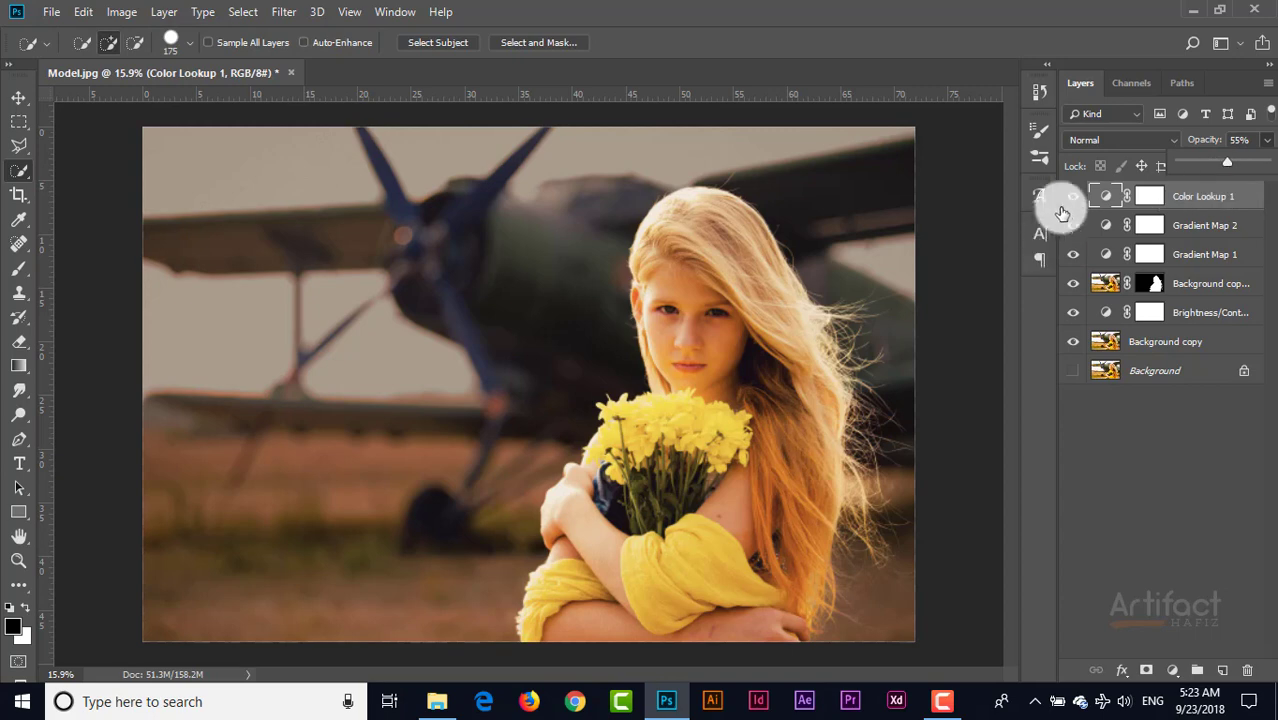
{"action": "left_click", "coordinate": [1071, 196]}
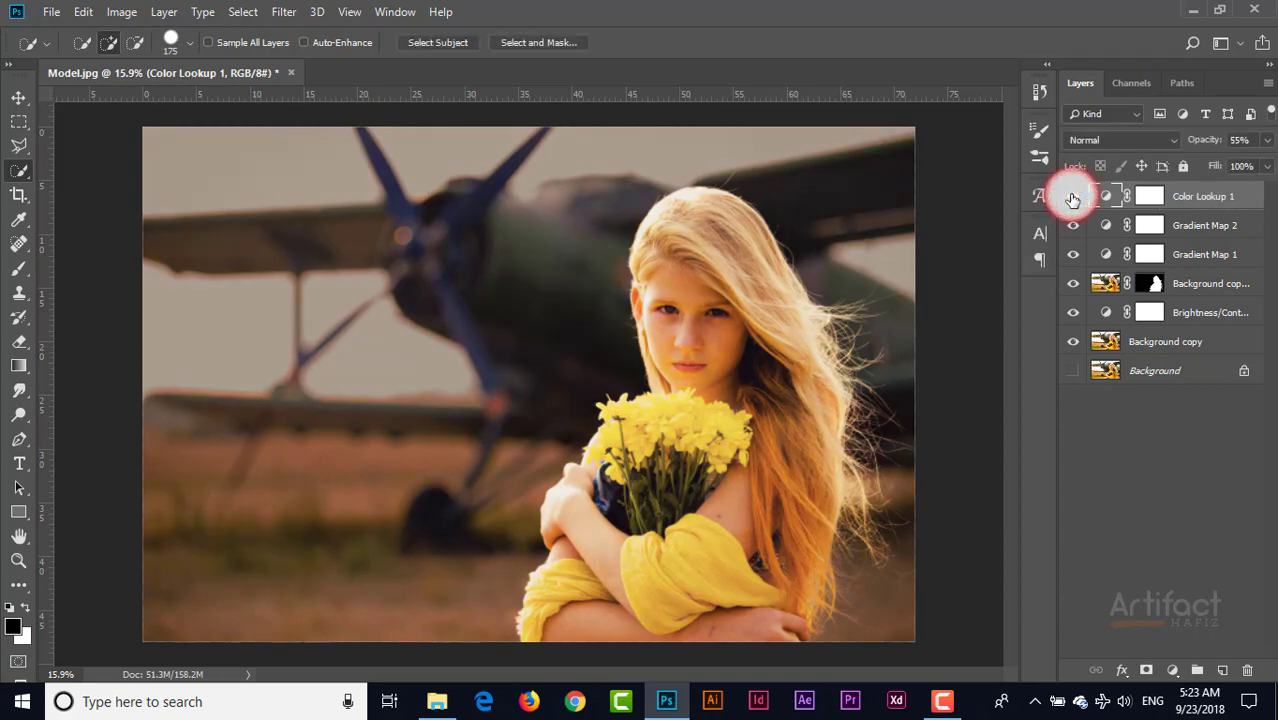
{"action": "left_click", "coordinate": [1192, 189]}
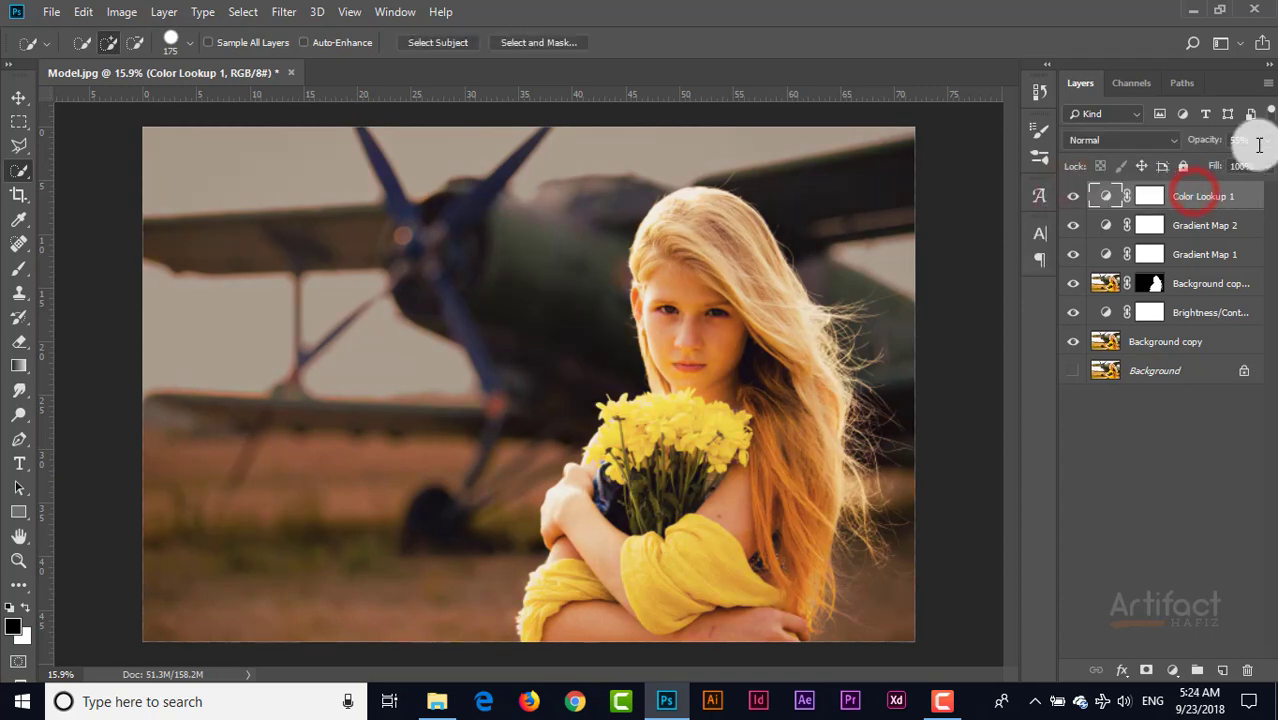
{"action": "left_click", "coordinate": [1263, 139]}
{"action": "left_click_drag", "start_coordinate": [1207, 171], "coordinate": [1212, 175]}
{"action": "left_click", "coordinate": [1201, 190]}
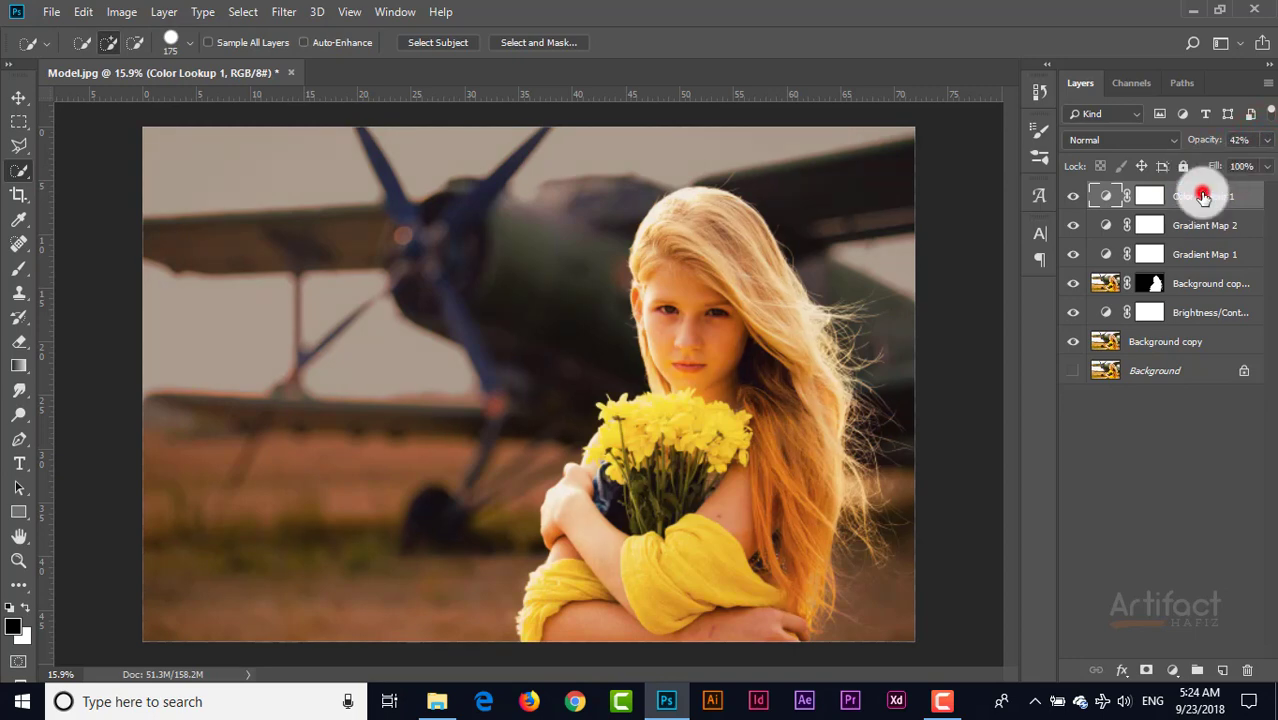
Step: Add a second Color Lookup adjustment on top using the Soft_Warming.look 3DLUT file, and compare the image with and without it
{"action": "left_click", "coordinate": [1172, 670]}
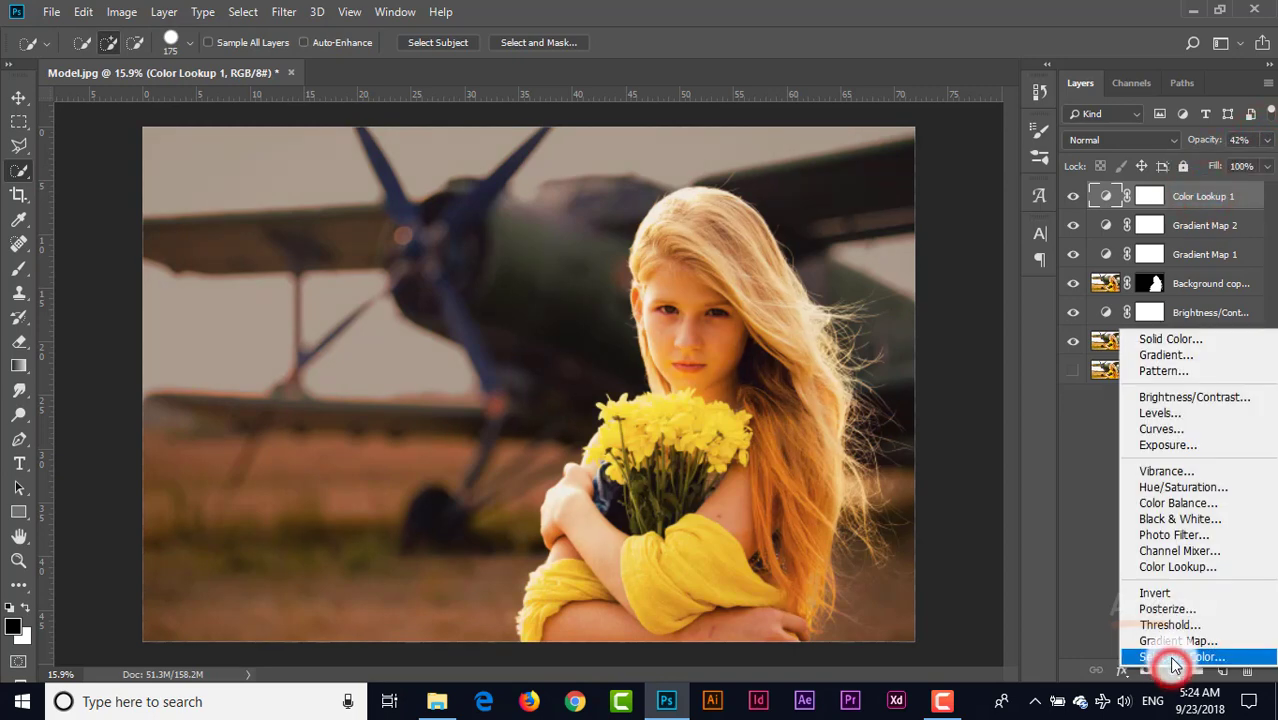
{"action": "left_click", "coordinate": [1173, 568]}
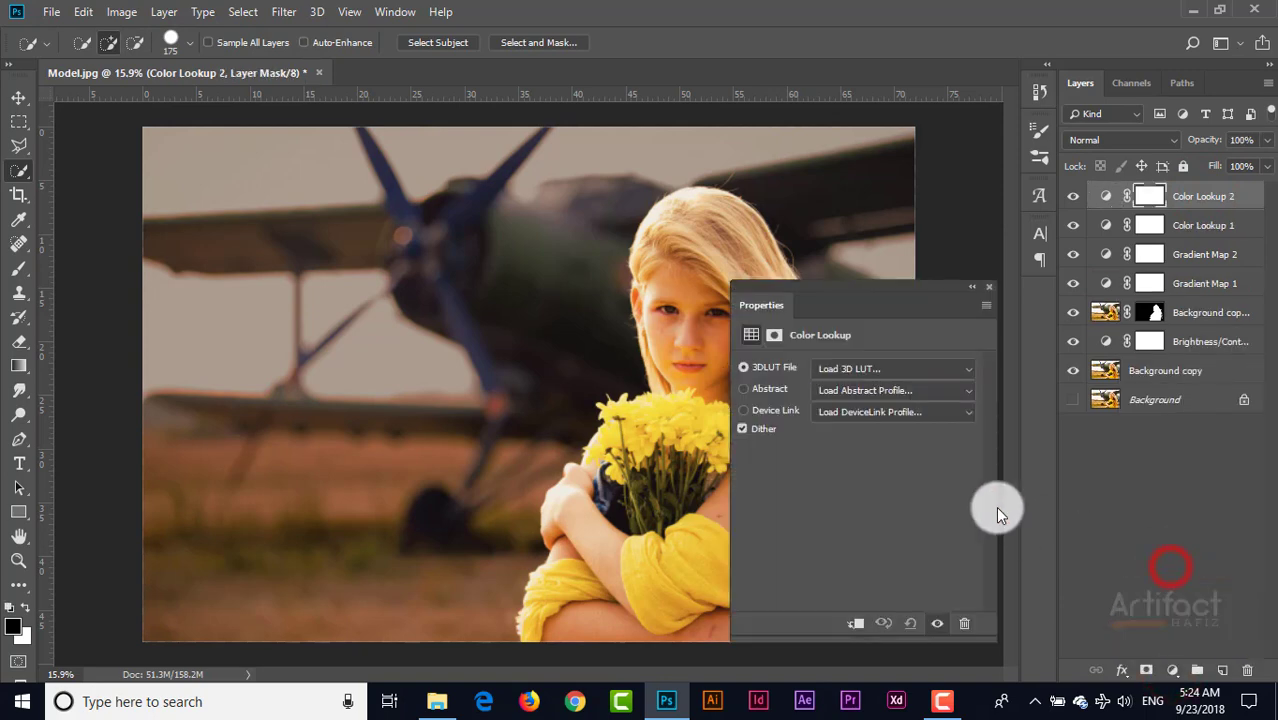
{"action": "left_click", "coordinate": [893, 368]}
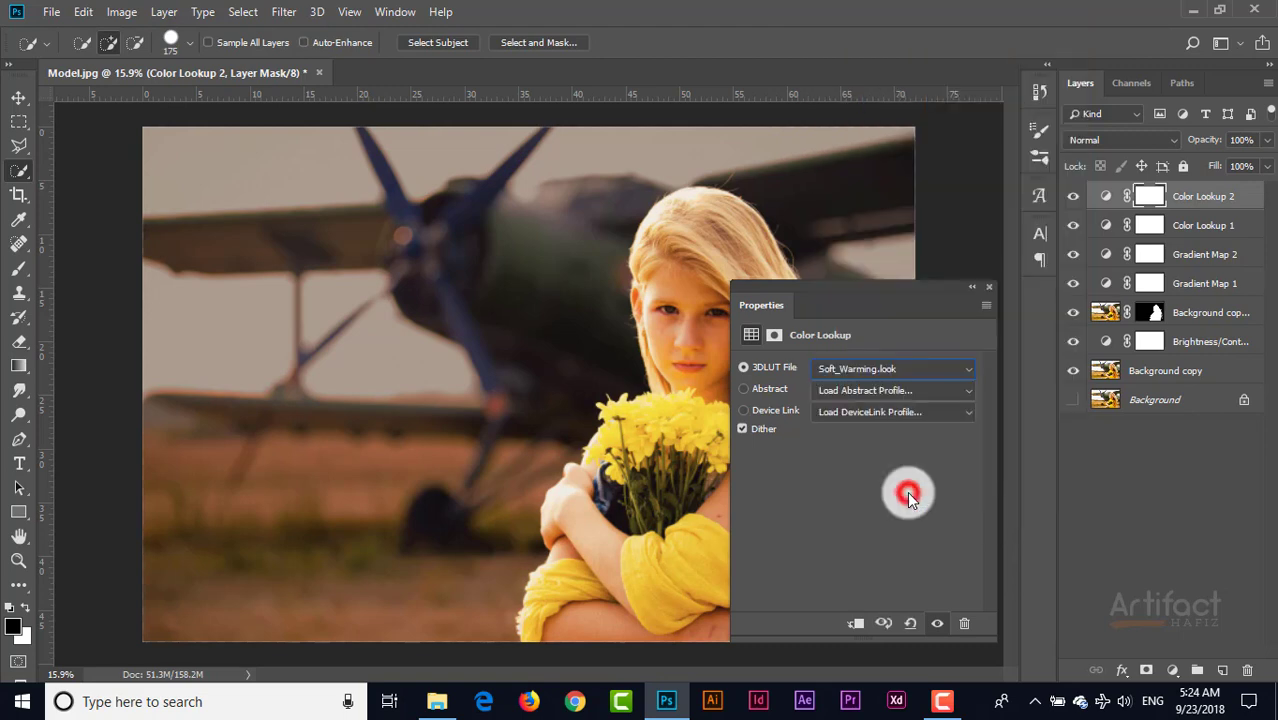
{"action": "left_click", "coordinate": [908, 491]}
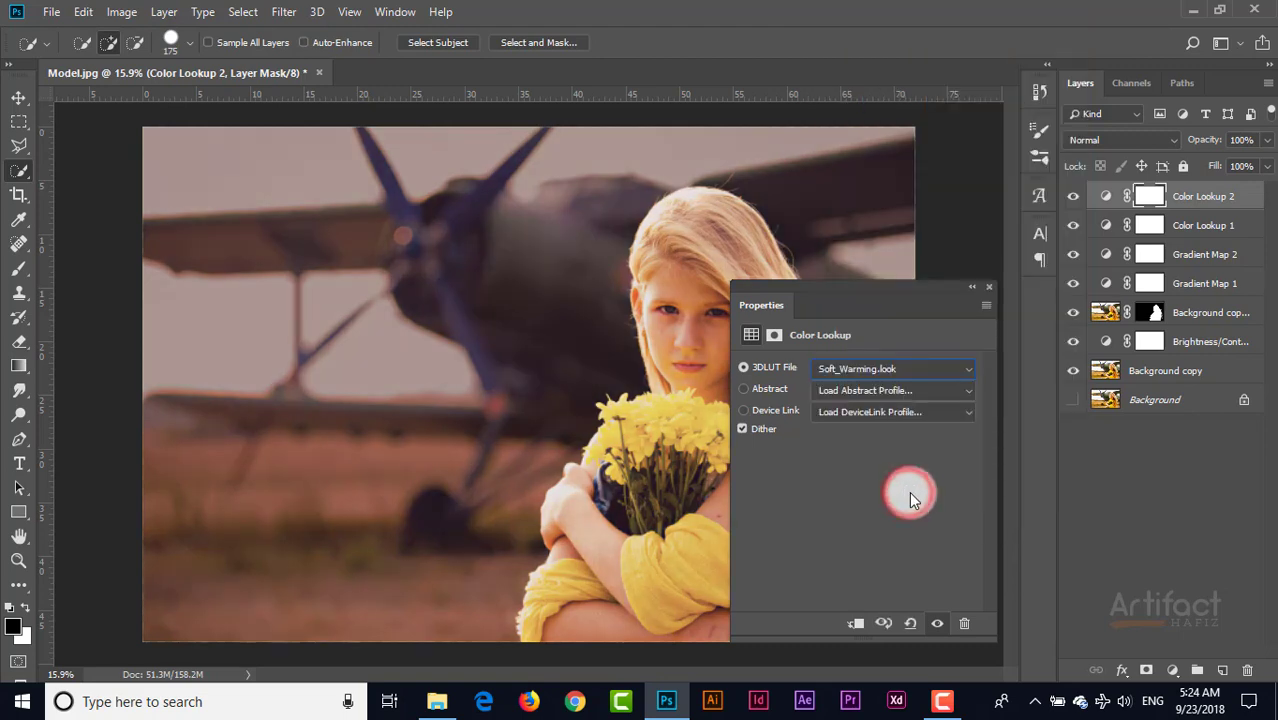
{"action": "left_click", "coordinate": [985, 287]}
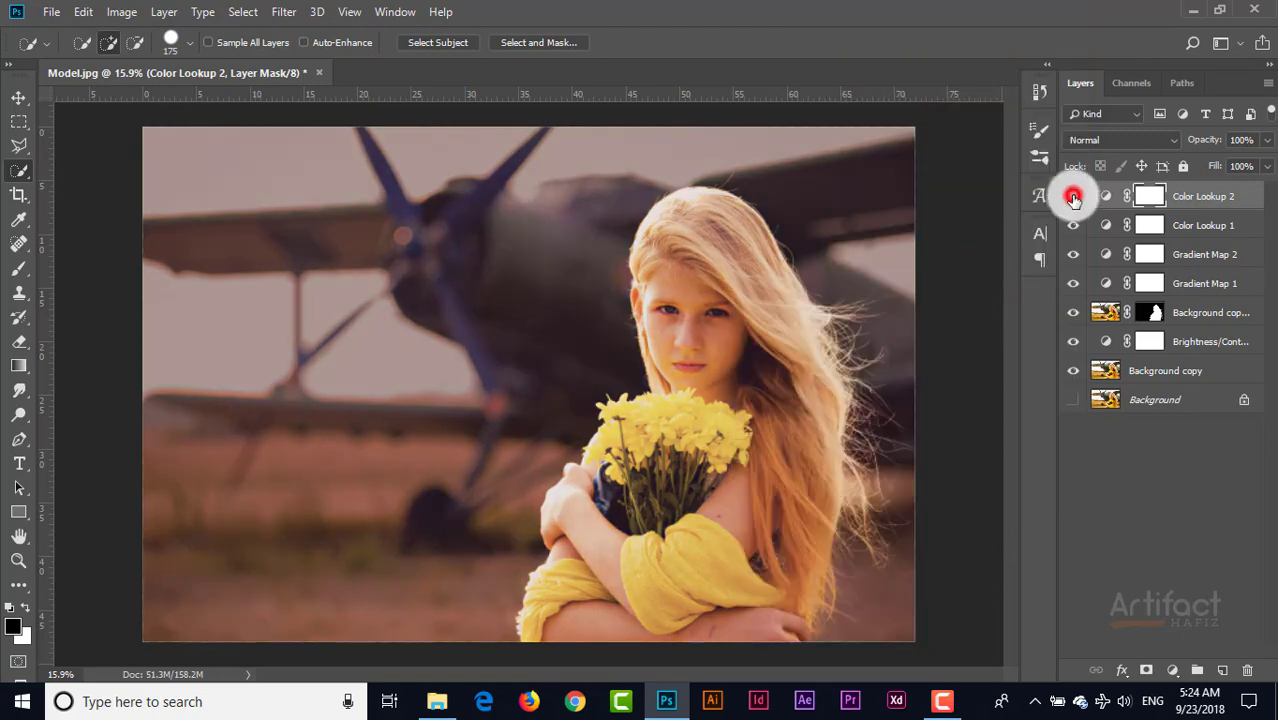
{"action": "left_click", "coordinate": [1073, 197]}
{"action": "left_click", "coordinate": [1073, 197]}
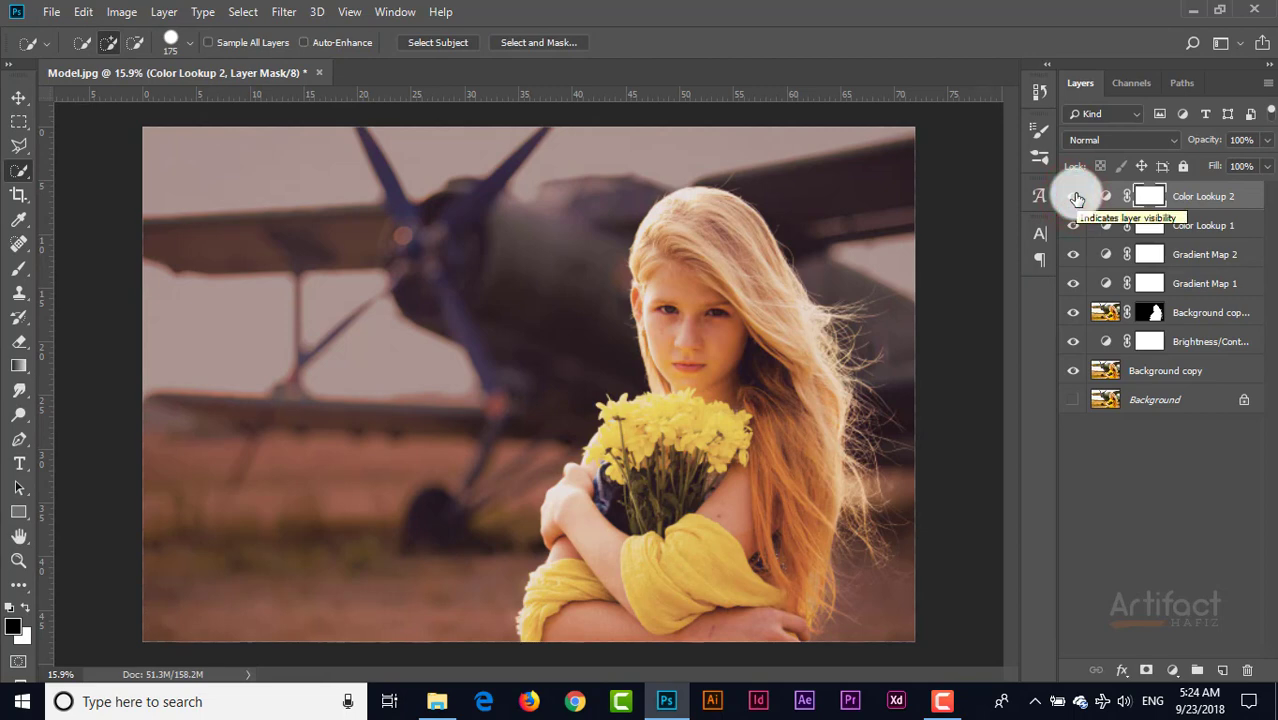
{"action": "left_click", "coordinate": [1195, 194]}
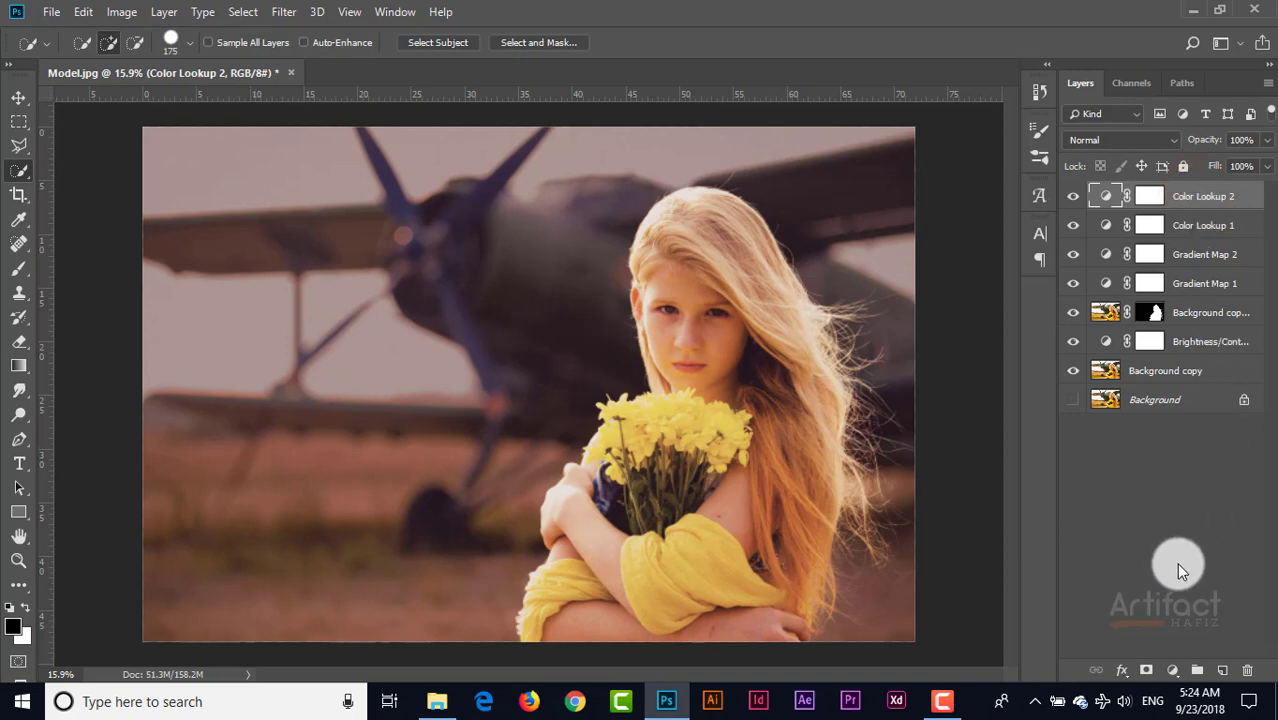
Step: Add an Exposure adjustment on top with an offset of +0.0208, and compare the image with and without it
{"action": "left_click", "coordinate": [1168, 672]}
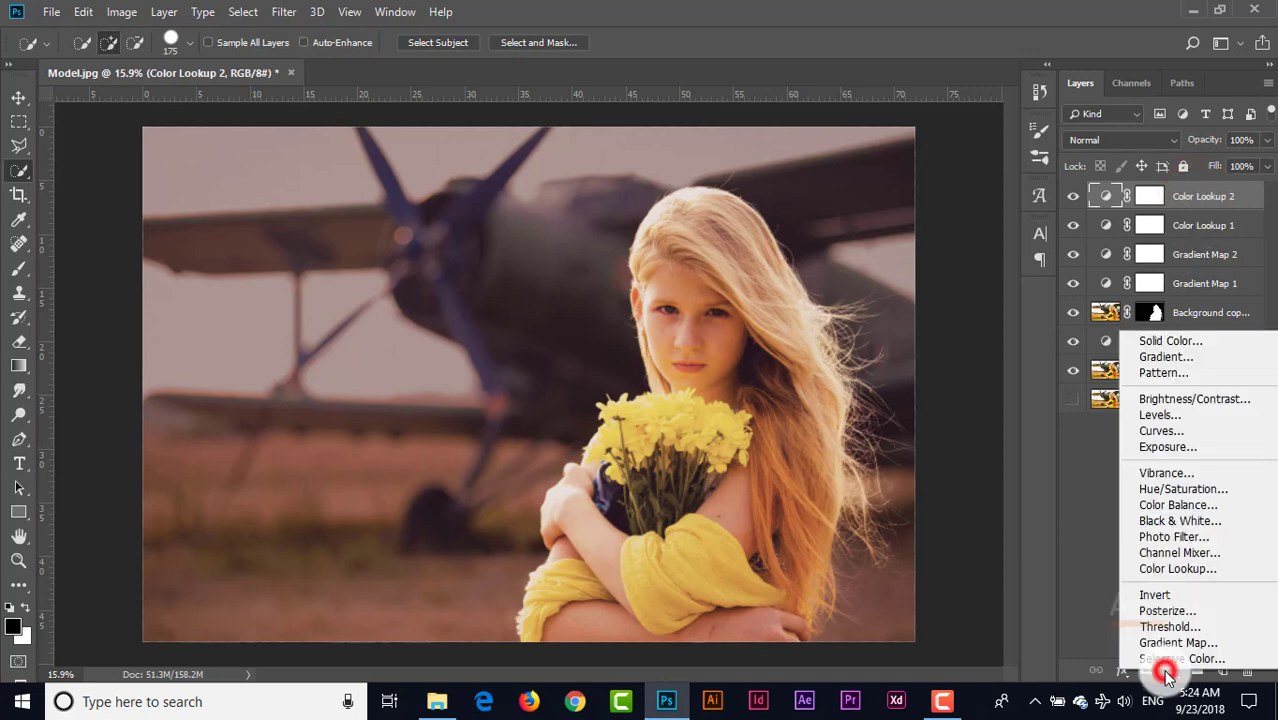
{"action": "left_click", "coordinate": [1165, 447]}
{"action": "left_click_drag", "start_coordinate": [858, 457], "coordinate": [868, 459]}
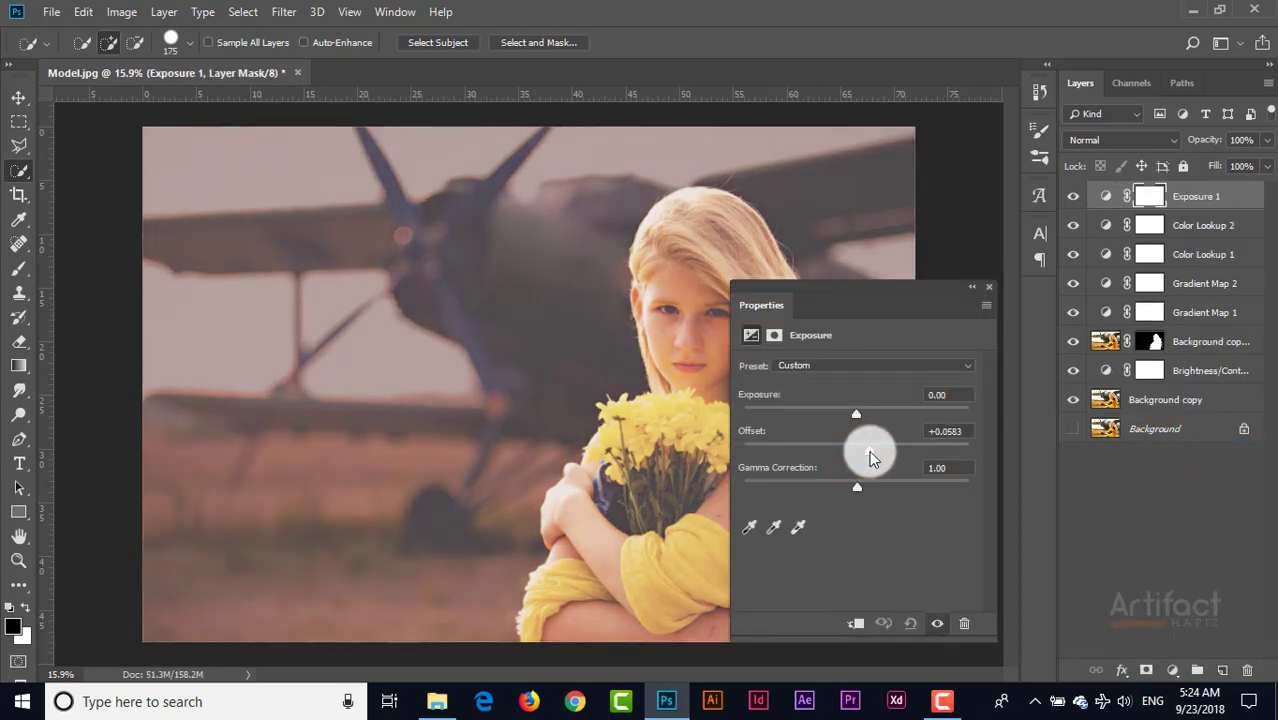
{"action": "mouse_move", "coordinate": [870, 457]}
{"action": "left_mouse_down"}
{"action": "mouse_move", "coordinate": [860, 453]}
{"action": "mouse_move", "coordinate": [864, 465]}
{"action": "left_mouse_up"}
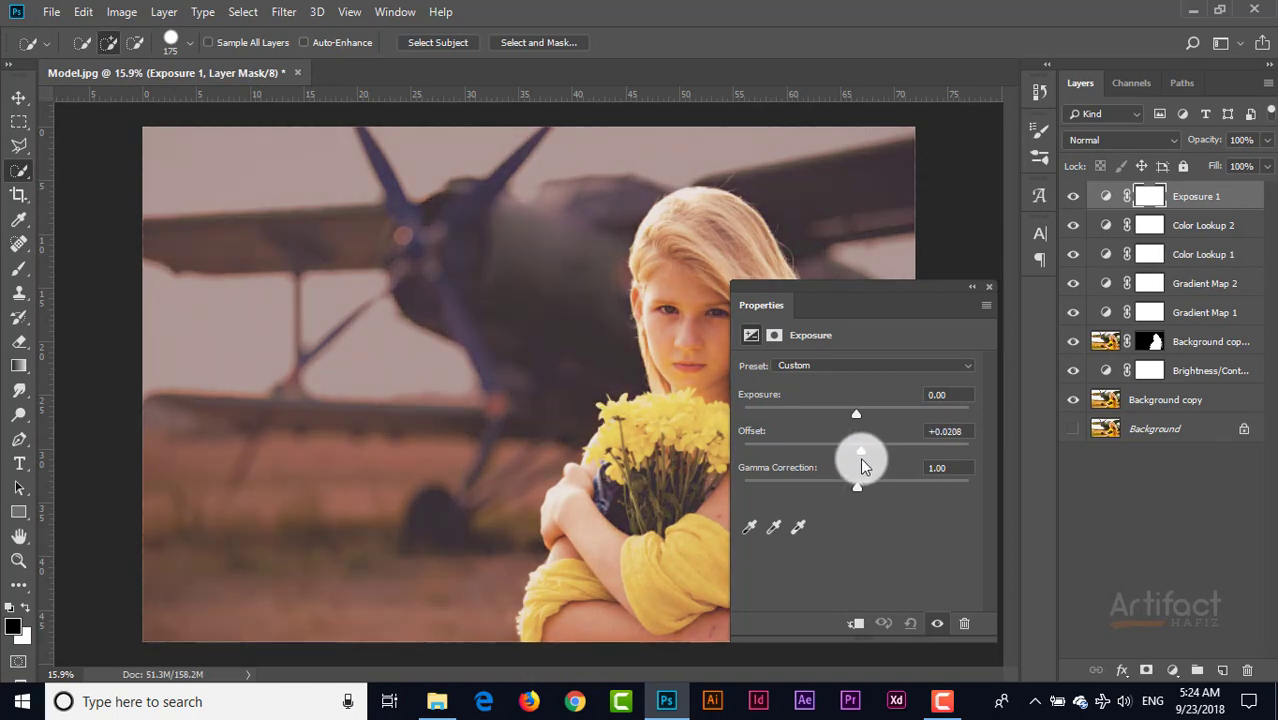
{"action": "left_click", "coordinate": [988, 289]}
{"action": "left_click", "coordinate": [1072, 197]}
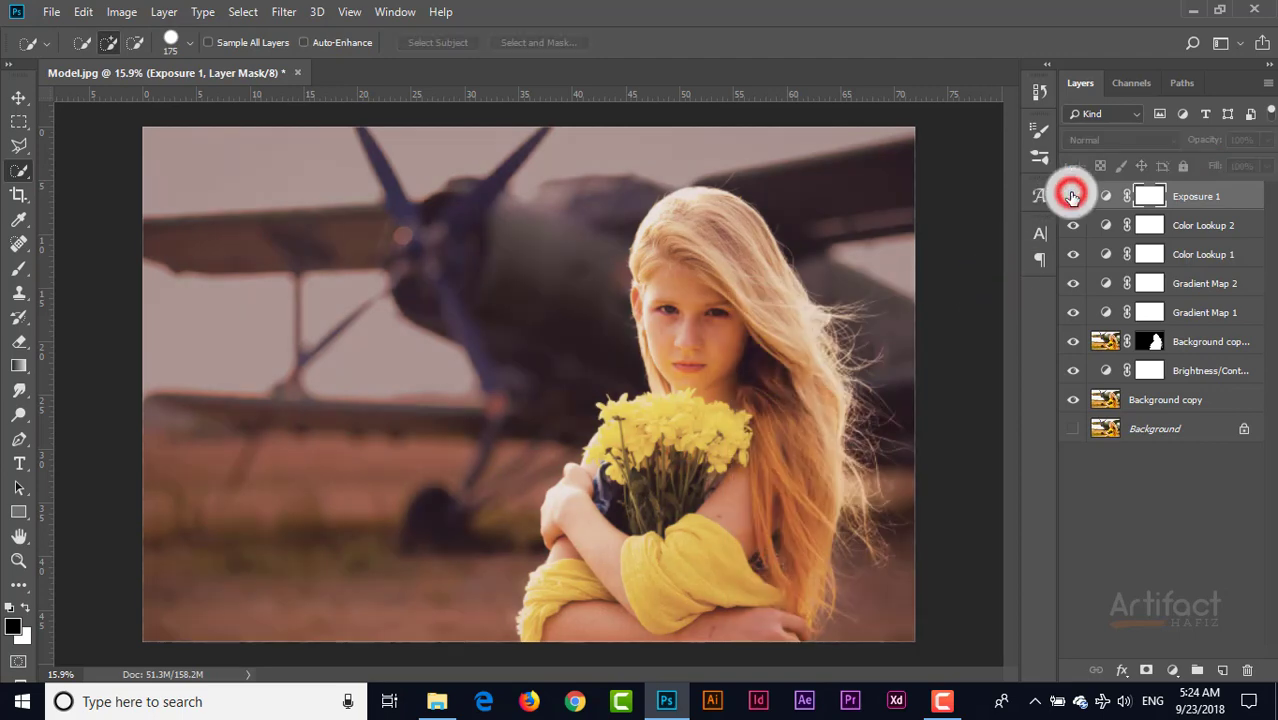
{"action": "left_click", "coordinate": [1072, 197]}
{"action": "left_click", "coordinate": [1190, 197]}
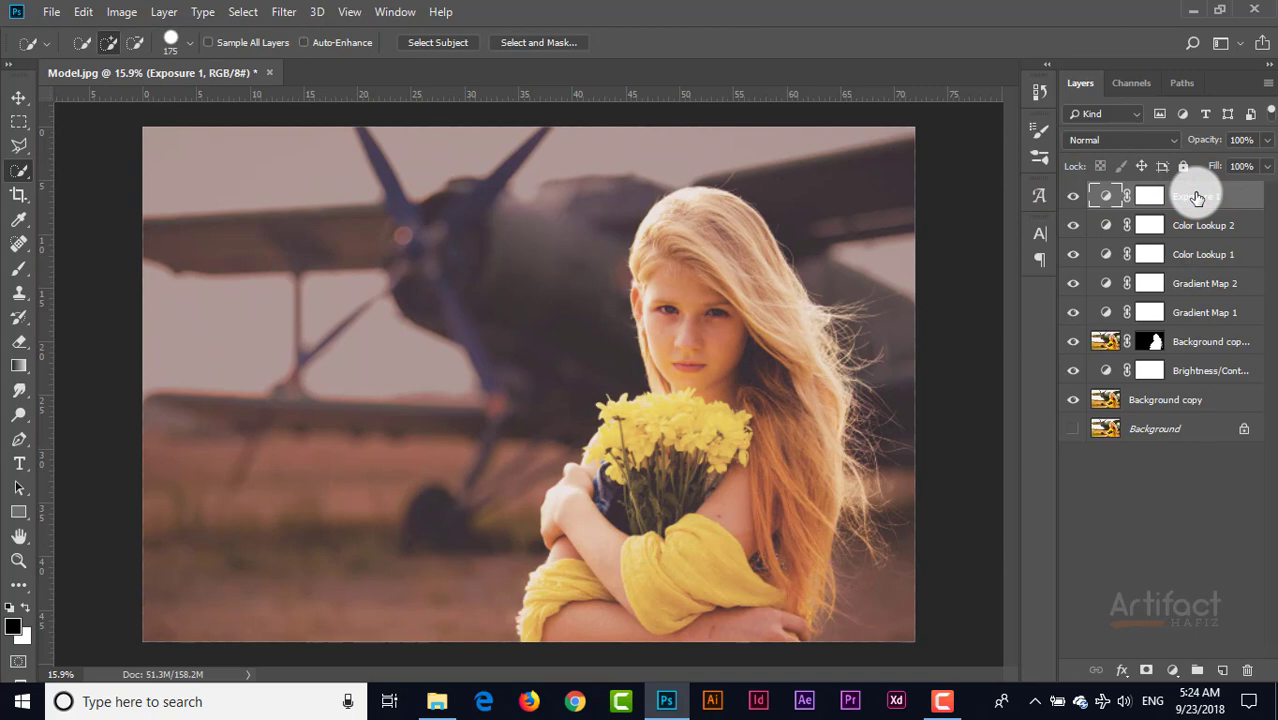
Step: Stamp all visible layers into a new top layer and open it in the Camera Raw Filter
{"action": "key", "text": "ctrl+alt+shift+e"}
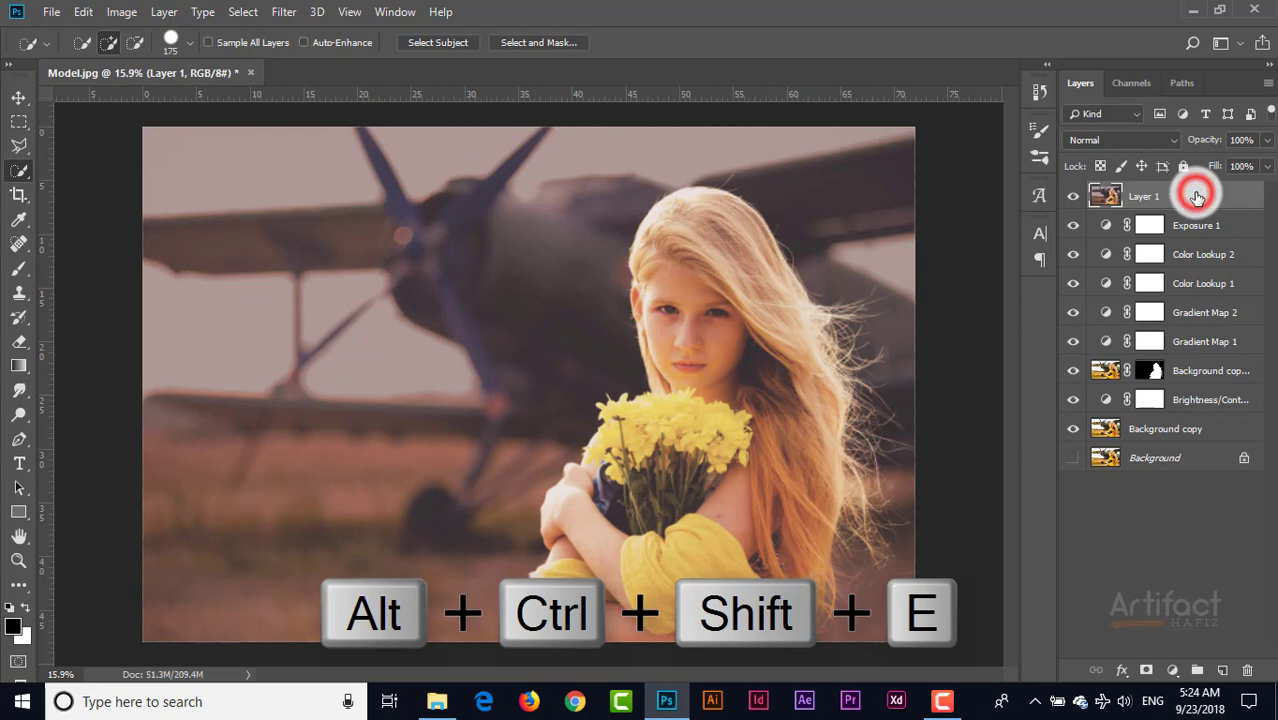
{"action": "left_click", "coordinate": [284, 11]}
{"action": "left_click", "coordinate": [328, 124]}
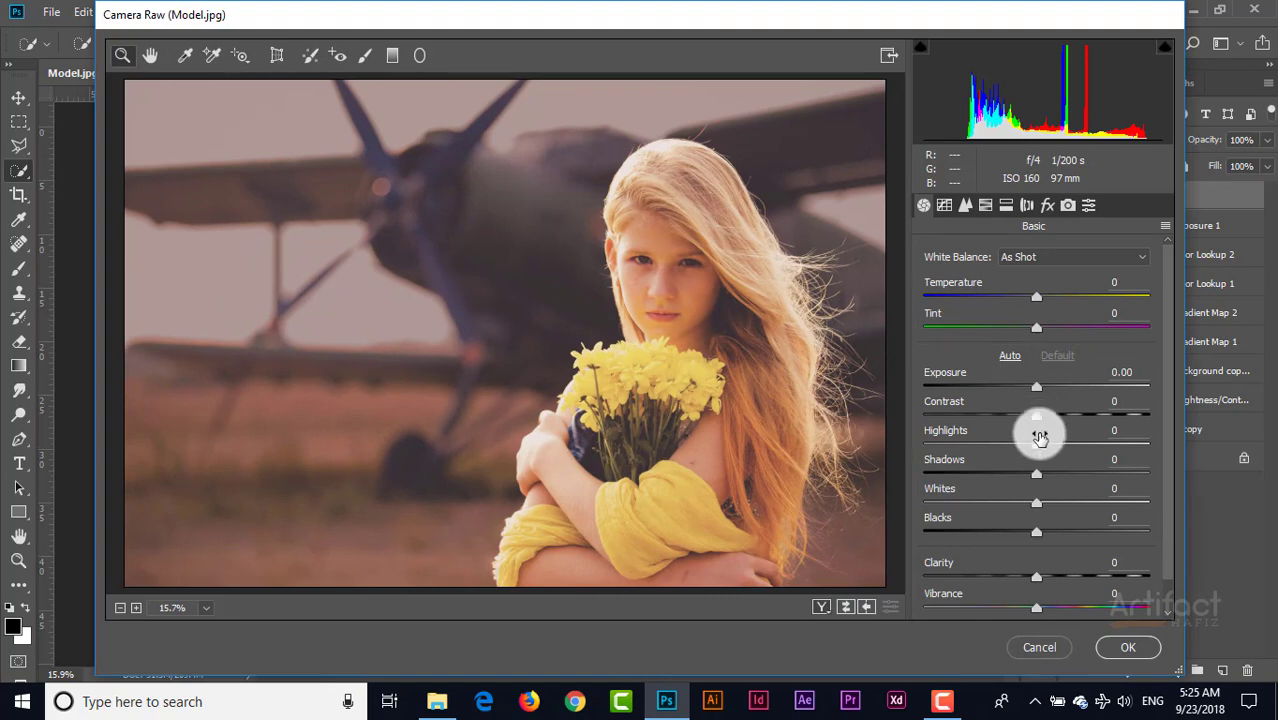
Step: Set Camera Raw Highlights to -14, Shadows to -41 and Vibrance to +27, and apply the filter
{"action": "left_click_drag", "start_coordinate": [1036, 450], "coordinate": [987, 460]}
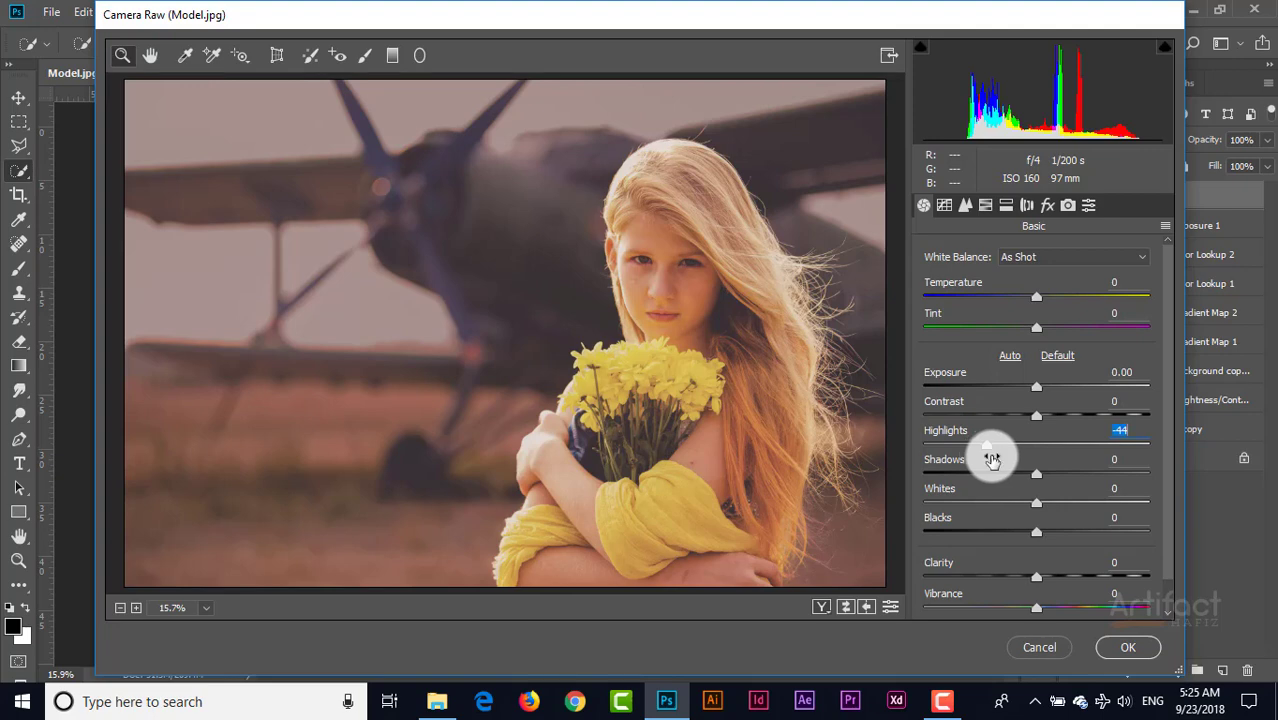
{"action": "left_click_drag", "start_coordinate": [990, 450], "coordinate": [1027, 466]}
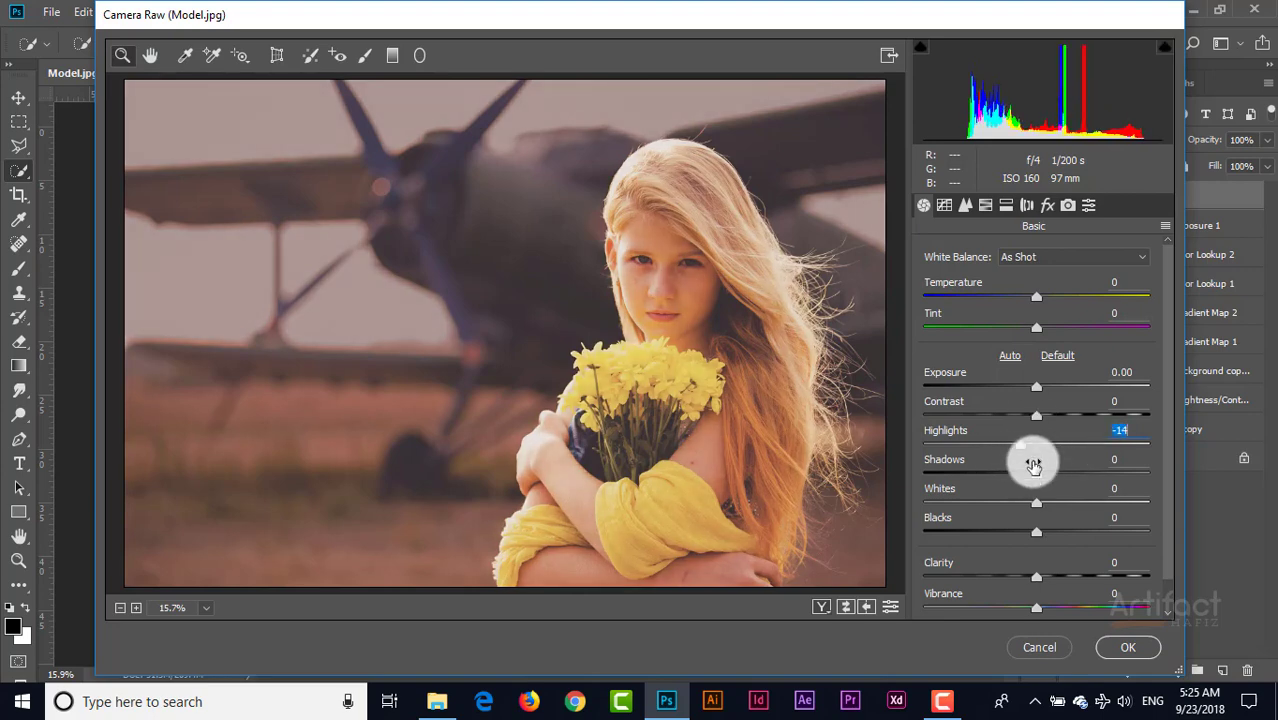
{"action": "left_click_drag", "start_coordinate": [1036, 478], "coordinate": [993, 497]}
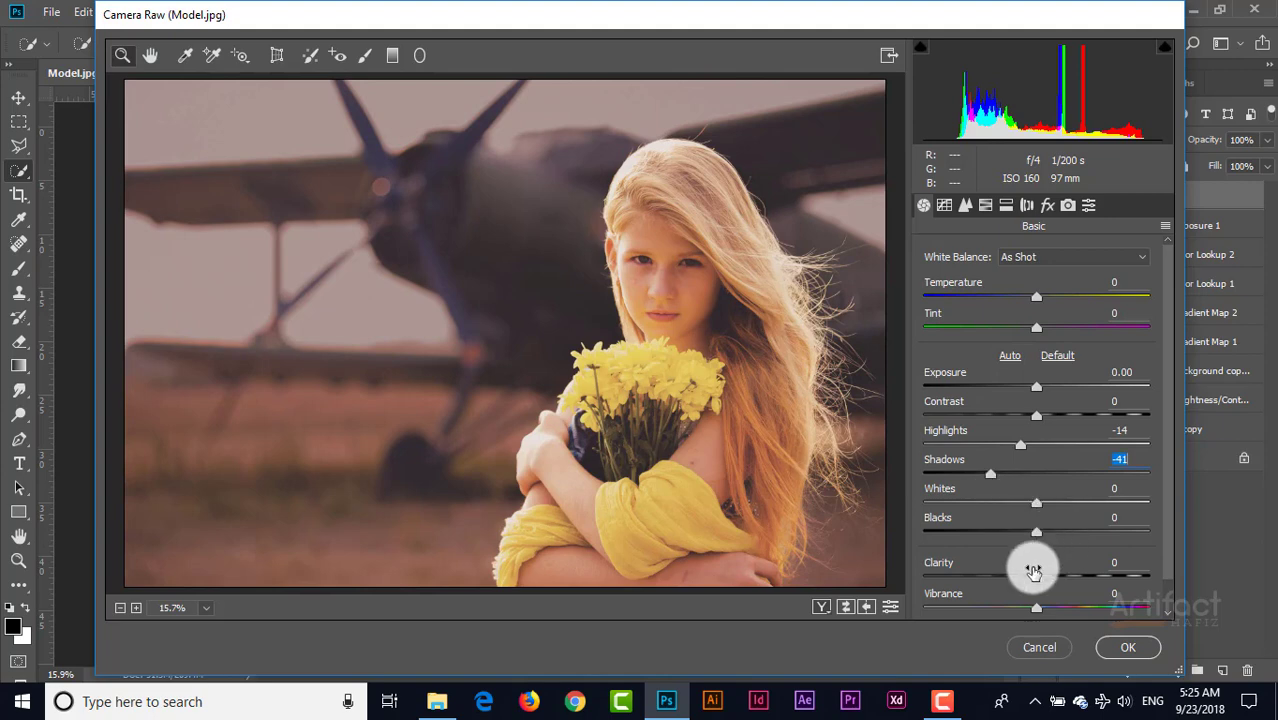
{"action": "left_click_drag", "start_coordinate": [1036, 605], "coordinate": [1068, 605]}
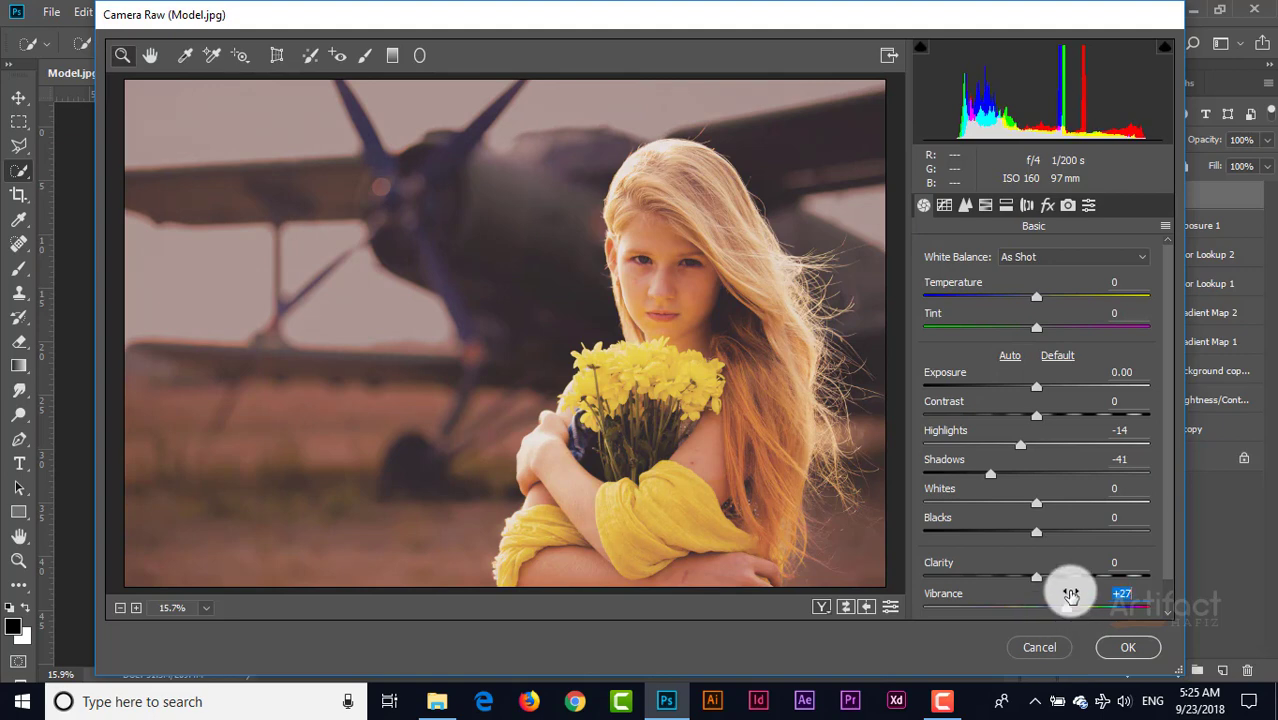
{"action": "left_click", "coordinate": [1122, 648]}
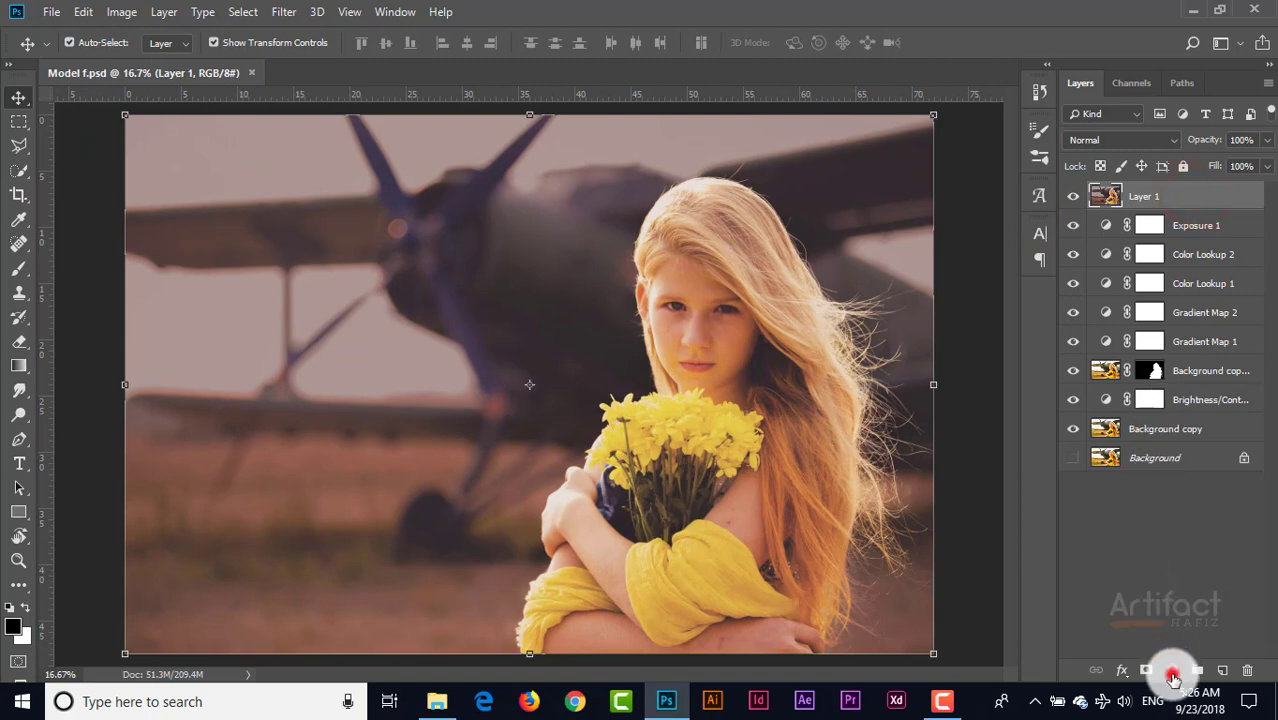
Step: Add a Color Balance adjustment above Layer 1 with midtones cyan-red -41, magenta-green +9 and yellow-blue +26, and compare the image with and without it
{"action": "left_click", "coordinate": [1172, 672]}
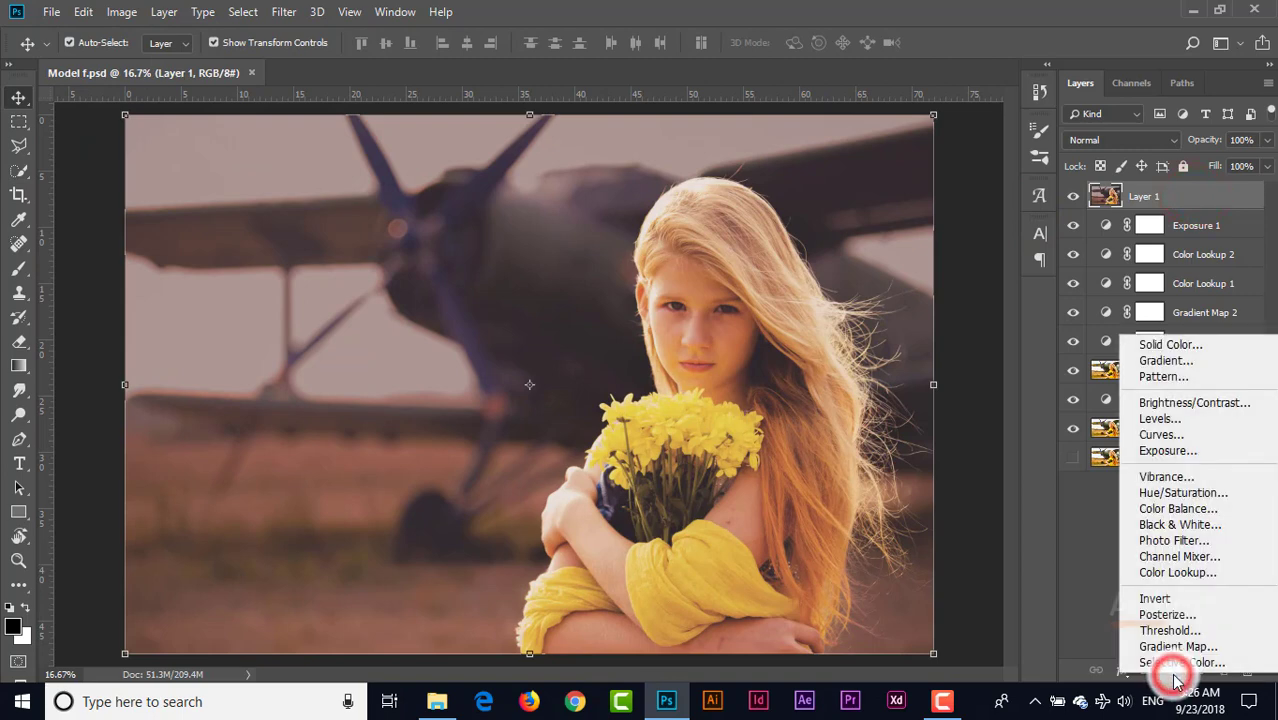
{"action": "left_click", "coordinate": [1197, 512]}
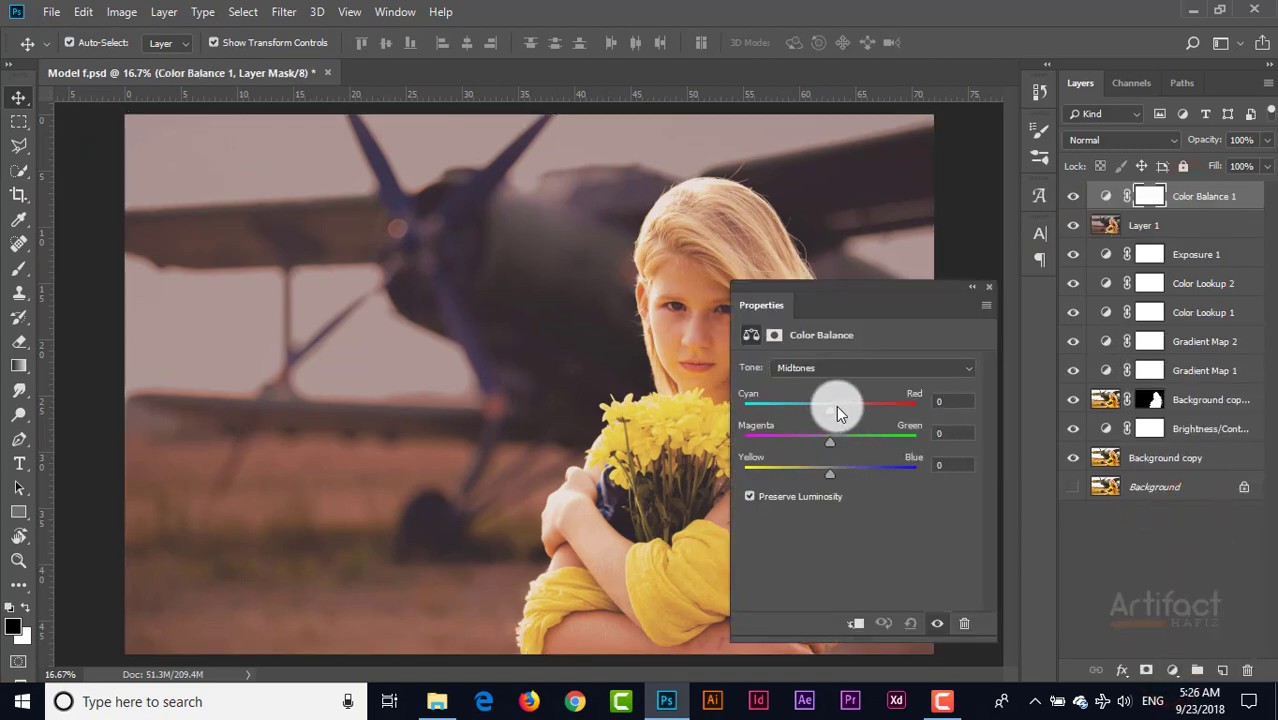
{"action": "left_click_drag", "start_coordinate": [837, 406], "coordinate": [798, 429]}
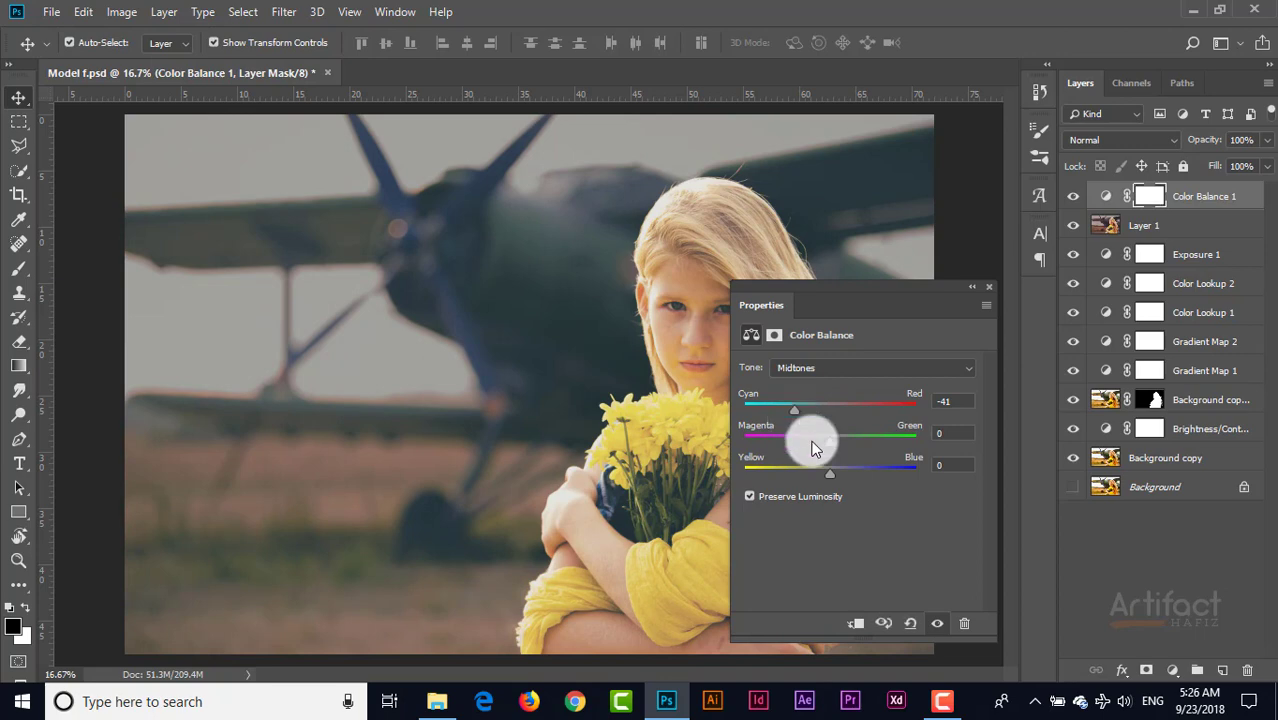
{"action": "left_click_drag", "start_coordinate": [836, 482], "coordinate": [814, 485]}
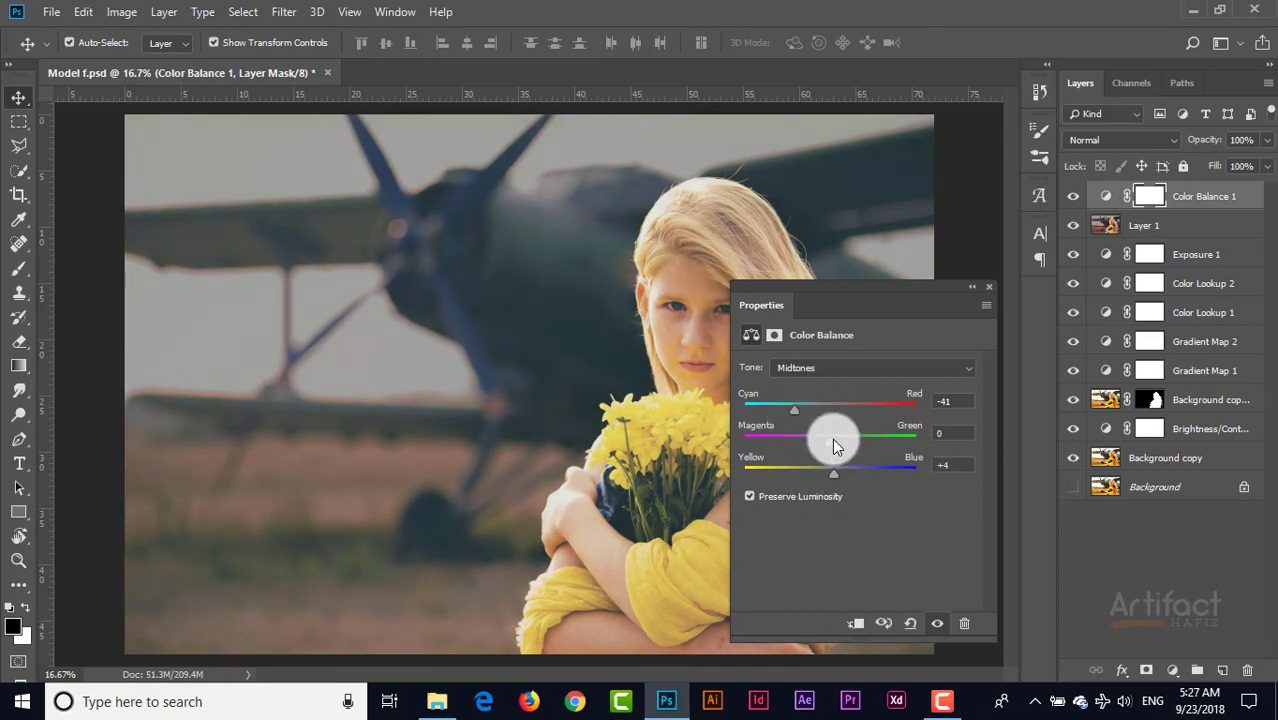
{"action": "mouse_move", "coordinate": [833, 437]}
{"action": "left_mouse_down"}
{"action": "mouse_move", "coordinate": [845, 438]}
{"action": "mouse_move", "coordinate": [829, 454]}
{"action": "left_mouse_up"}
{"action": "left_click_drag", "start_coordinate": [836, 471], "coordinate": [853, 479]}
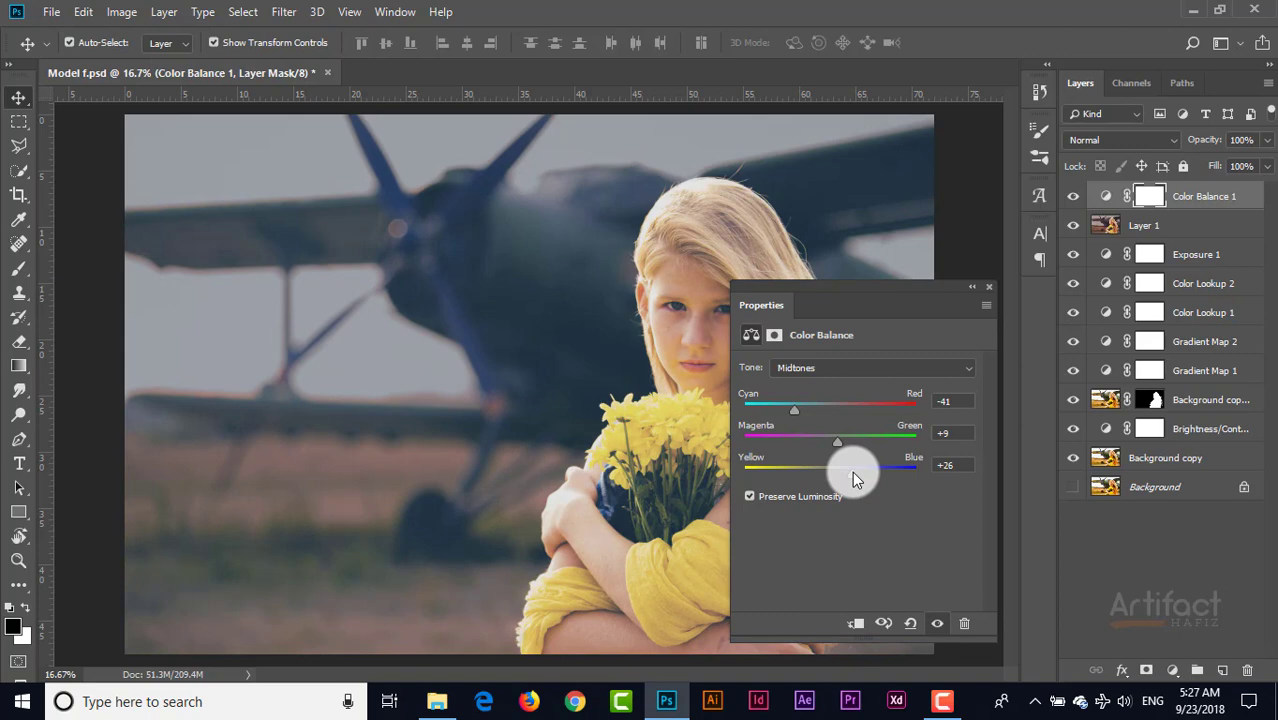
{"action": "left_click", "coordinate": [985, 289]}
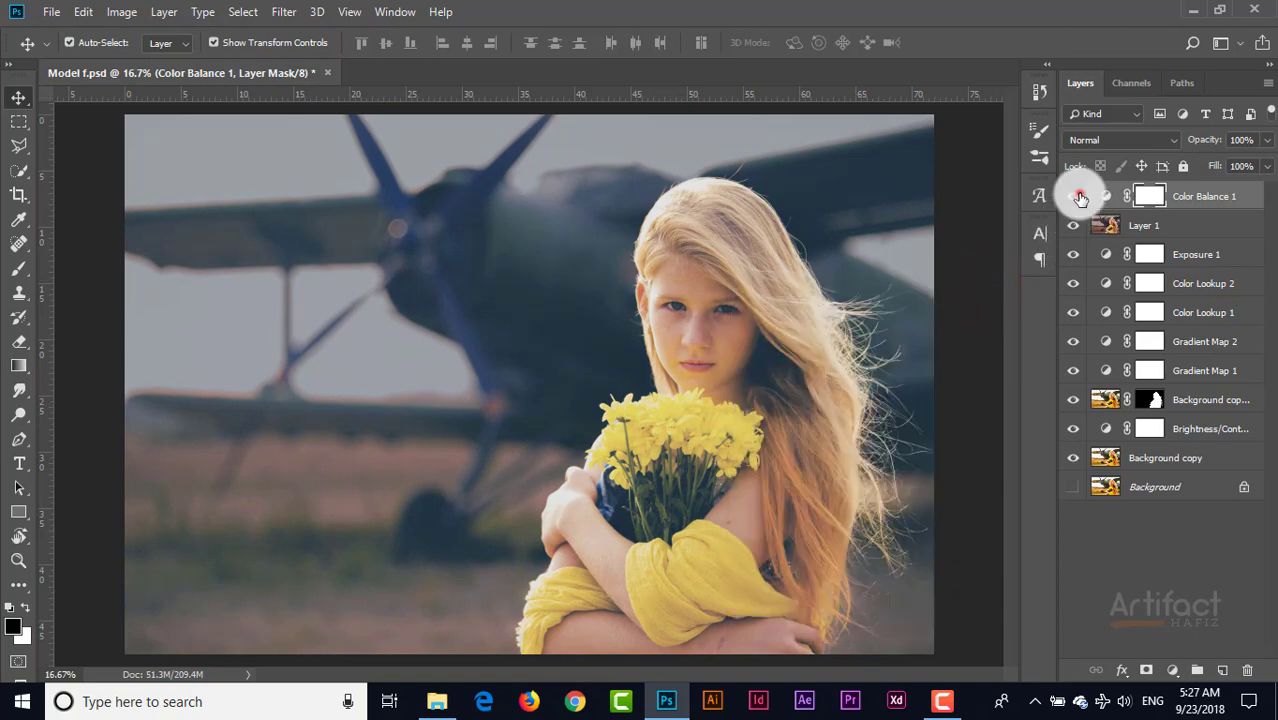
{"action": "left_click", "coordinate": [1080, 198]}
{"action": "left_click", "coordinate": [1080, 198]}
{"action": "left_click", "coordinate": [1080, 198]}
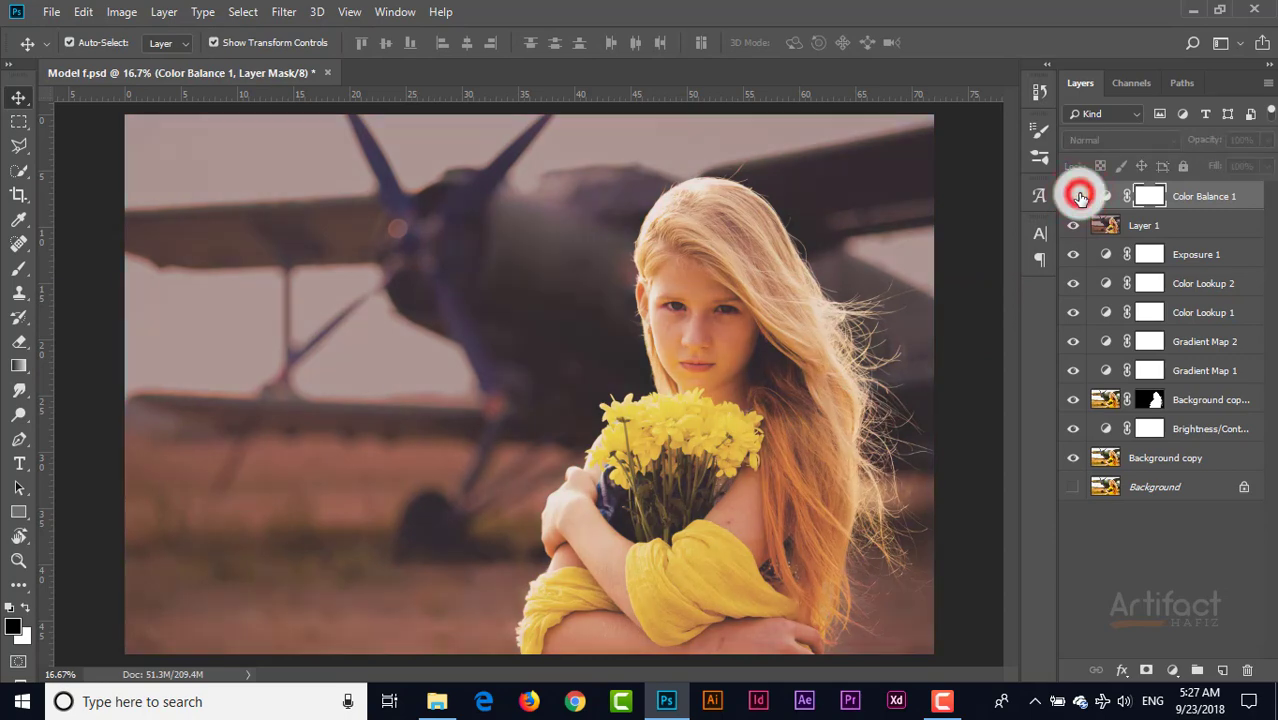
Step: Turn the Color Balance 1 adjustment back on and add a new empty layer above it
{"action": "left_click", "coordinate": [1080, 197]}
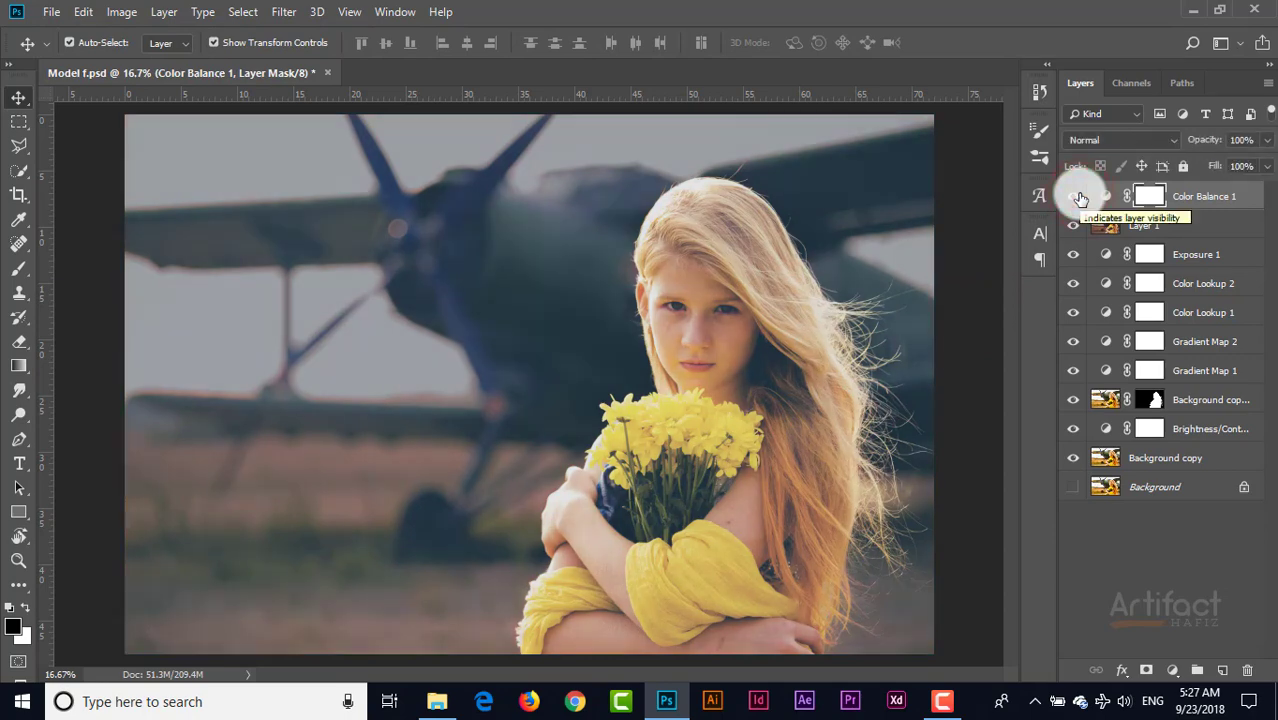
{"action": "left_click", "coordinate": [1189, 196]}
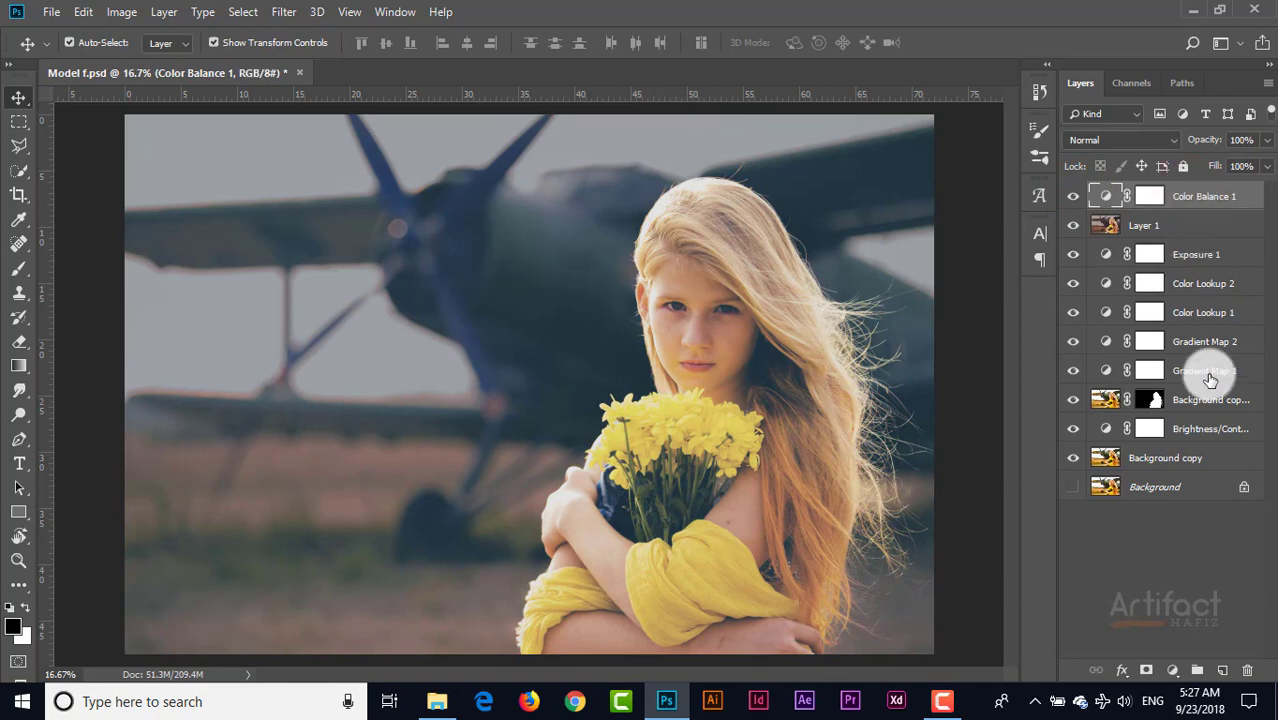
{"action": "left_click", "coordinate": [1219, 669]}
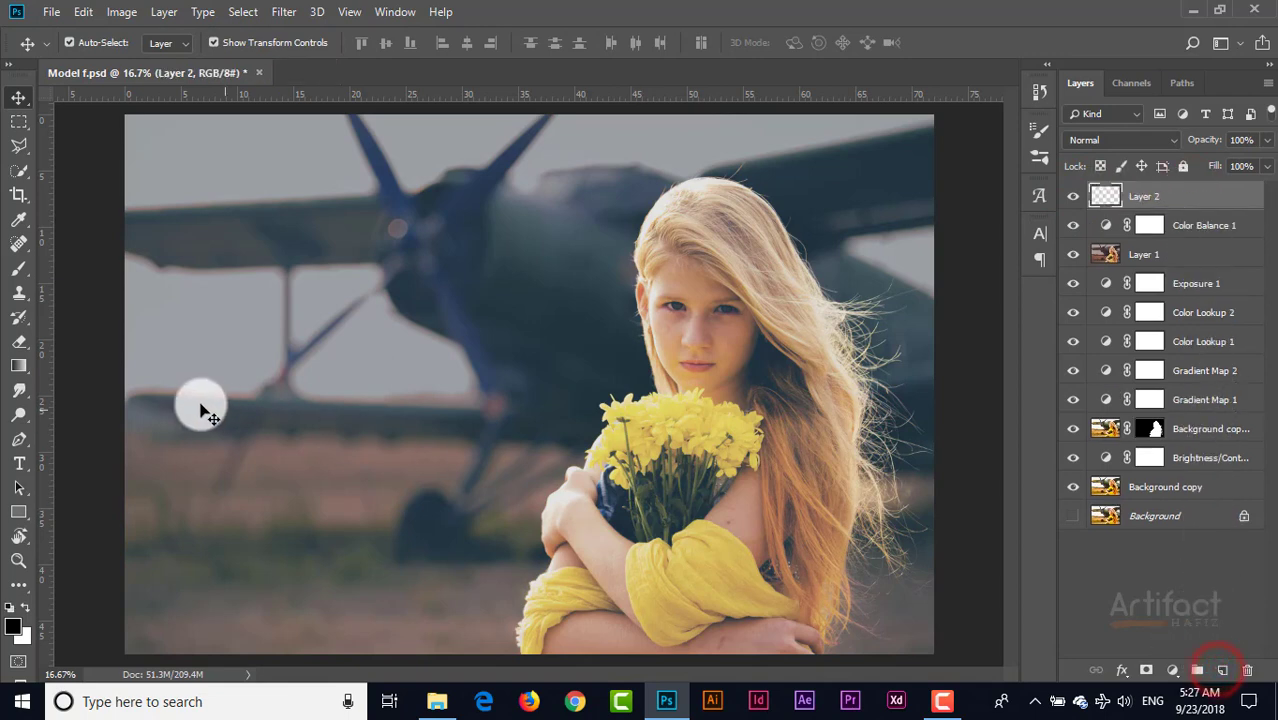
Step: Paint the entire new layer black (000000) with a soft 1600 px brush at 100% opacity
{"action": "left_click", "coordinate": [12, 268]}
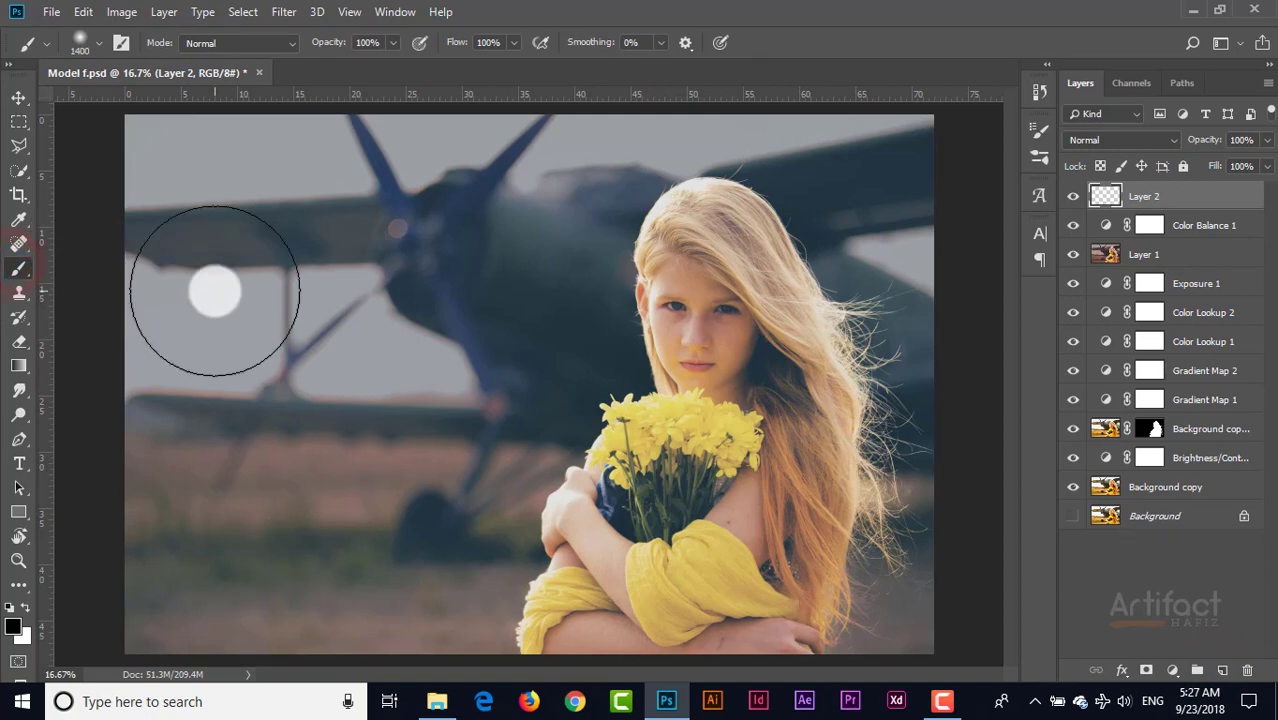
{"action": "left_click", "coordinate": [13, 626]}
{"action": "mouse_move", "coordinate": [806, 406]}
{"action": "left_mouse_down"}
{"action": "mouse_move", "coordinate": [759, 516]}
{"action": "mouse_move", "coordinate": [760, 612]}
{"action": "left_mouse_up"}
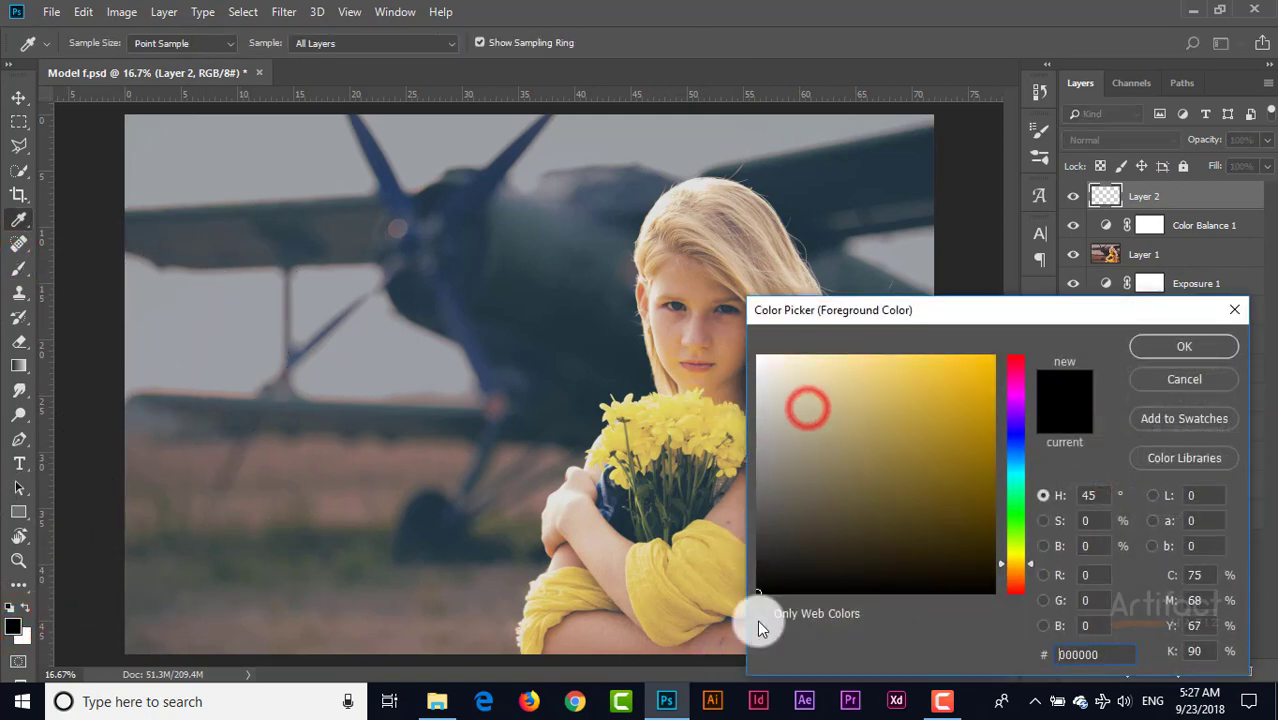
{"action": "left_click", "coordinate": [1152, 343]}
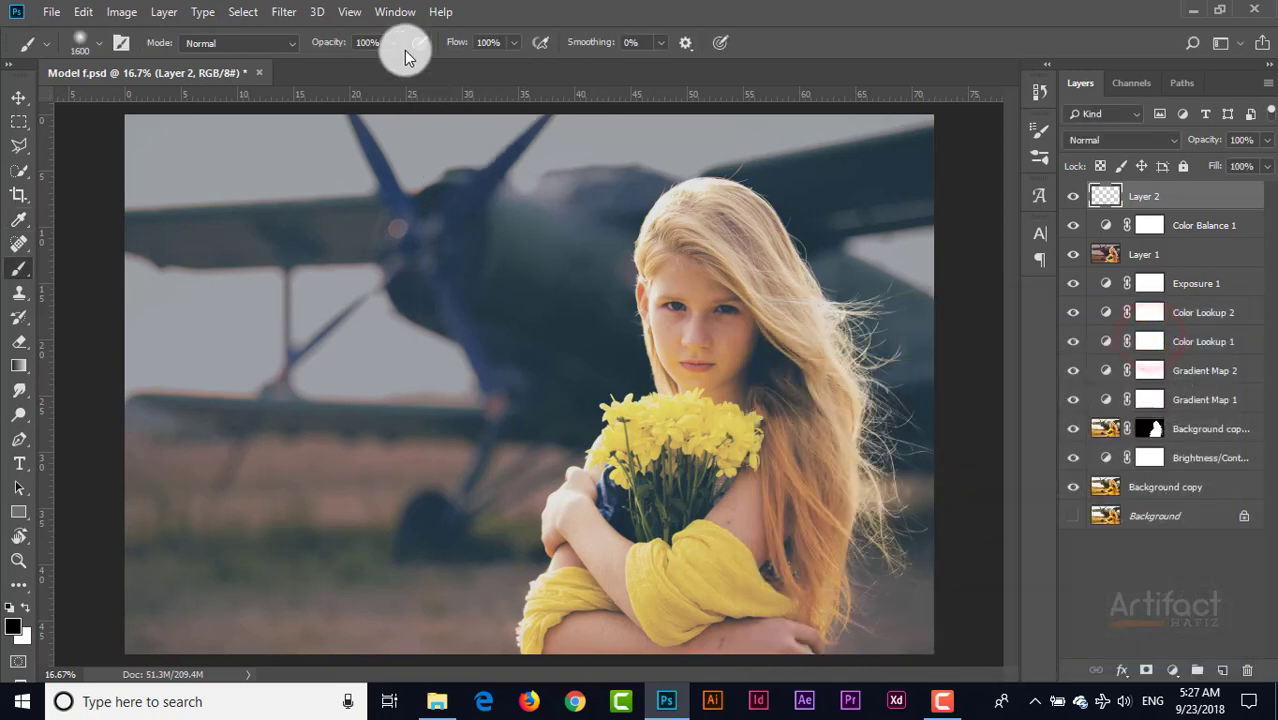
{"action": "left_click", "coordinate": [395, 43]}
{"action": "left_click", "coordinate": [393, 63]}
{"action": "left_click_drag", "start_coordinate": [408, 75], "coordinate": [412, 63]}
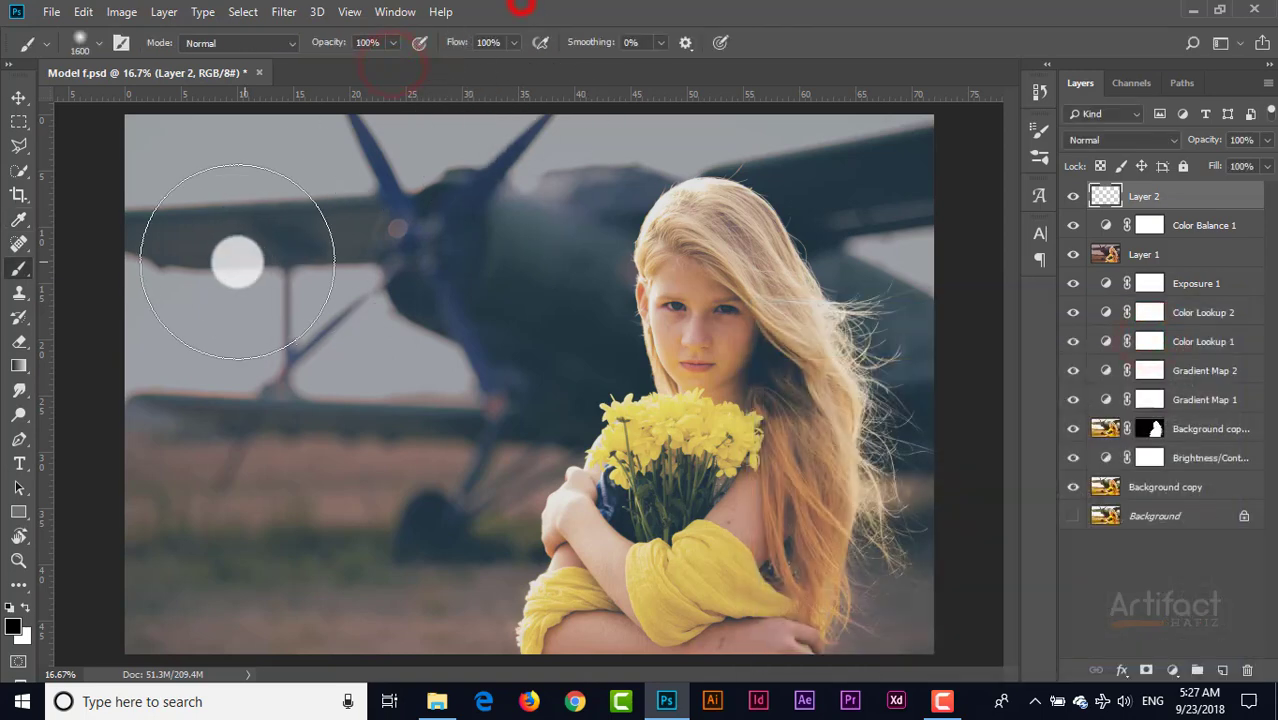
{"action": "mouse_move", "coordinate": [143, 163]}
{"action": "left_mouse_down"}
{"action": "mouse_move", "coordinate": [418, 163]}
{"action": "mouse_move", "coordinate": [850, 134]}
{"action": "mouse_move", "coordinate": [944, 402]}
{"action": "mouse_move", "coordinate": [805, 628]}
{"action": "mouse_move", "coordinate": [131, 613]}
{"action": "mouse_move", "coordinate": [151, 143]}
{"action": "mouse_move", "coordinate": [280, 394]}
{"action": "mouse_move", "coordinate": [376, 217]}
{"action": "mouse_move", "coordinate": [208, 283]}
{"action": "mouse_move", "coordinate": [916, 337]}
{"action": "mouse_move", "coordinate": [294, 526]}
{"action": "mouse_move", "coordinate": [863, 398]}
{"action": "mouse_move", "coordinate": [491, 231]}
{"action": "mouse_move", "coordinate": [708, 183]}
{"action": "mouse_move", "coordinate": [170, 453]}
{"action": "mouse_move", "coordinate": [941, 611]}
{"action": "mouse_move", "coordinate": [633, 203]}
{"action": "mouse_move", "coordinate": [180, 556]}
{"action": "left_mouse_up"}
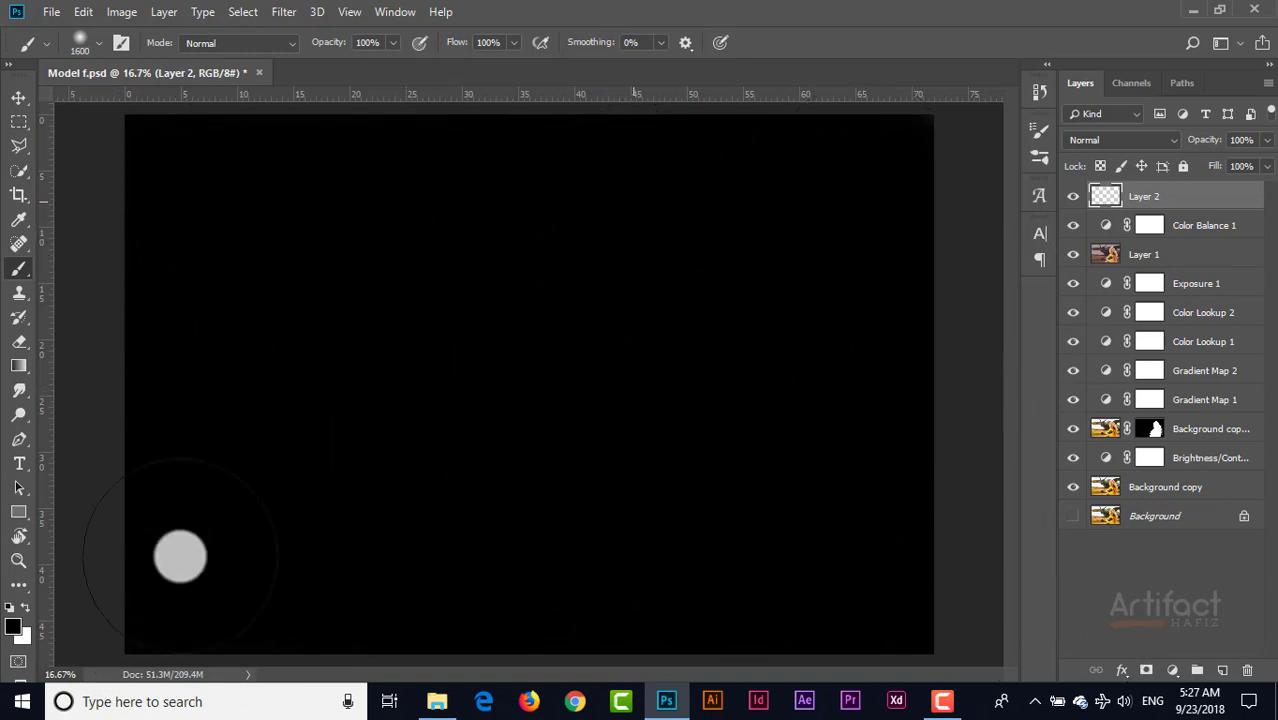
Step: Add a layer mask to the black layer and dab its centre once with a soft 3100 px black brush
{"action": "left_click", "coordinate": [18, 97]}
{"action": "left_click", "coordinate": [1146, 670]}
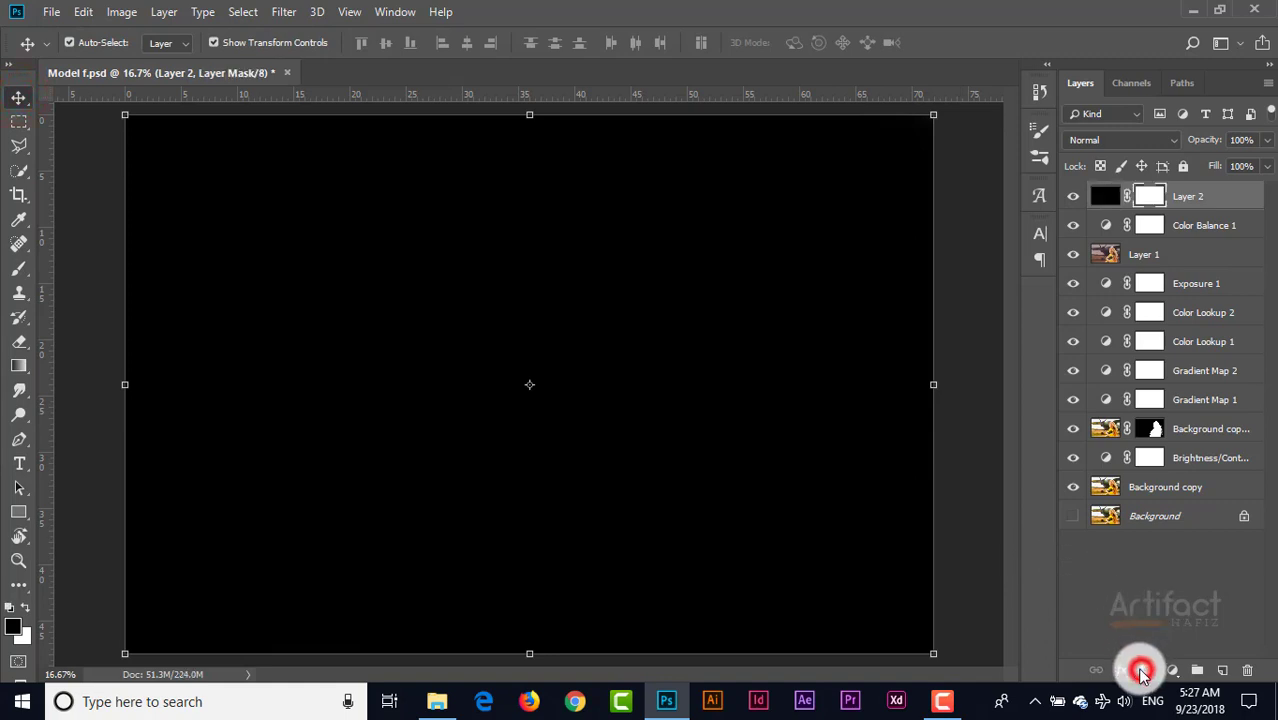
{"action": "left_click", "coordinate": [19, 269]}
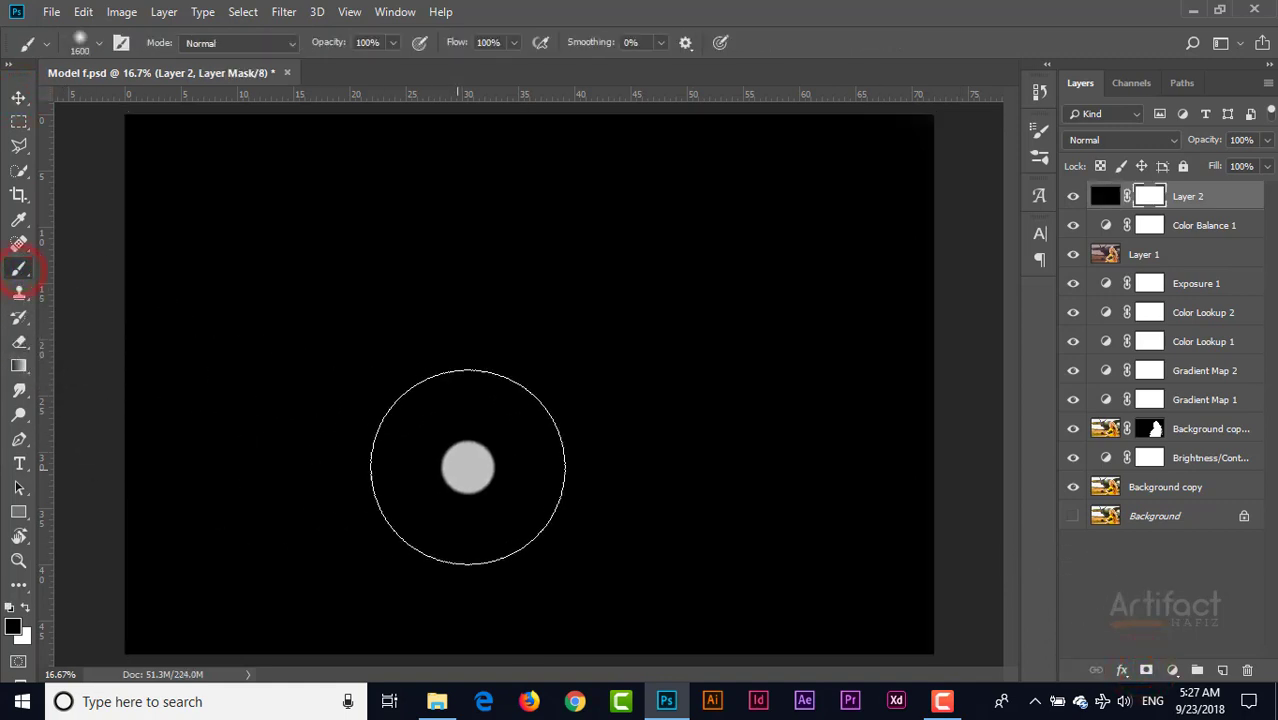
{"action": "key", "text": "bracketright"}
{"action": "key", "text": "bracketright"}
{"action": "key", "text": "bracketright"}
{"action": "key", "text": "bracketright"}
{"action": "key", "text": "bracketright"}
{"action": "key", "text": "bracketright"}
{"action": "key", "text": "bracketright"}
{"action": "key", "text": "bracketright"}
{"action": "key", "text": "bracketright"}
{"action": "key", "text": "bracketright"}
{"action": "key", "text": "bracketright"}
{"action": "key", "text": "bracketright"}
{"action": "key", "text": "bracketright"}
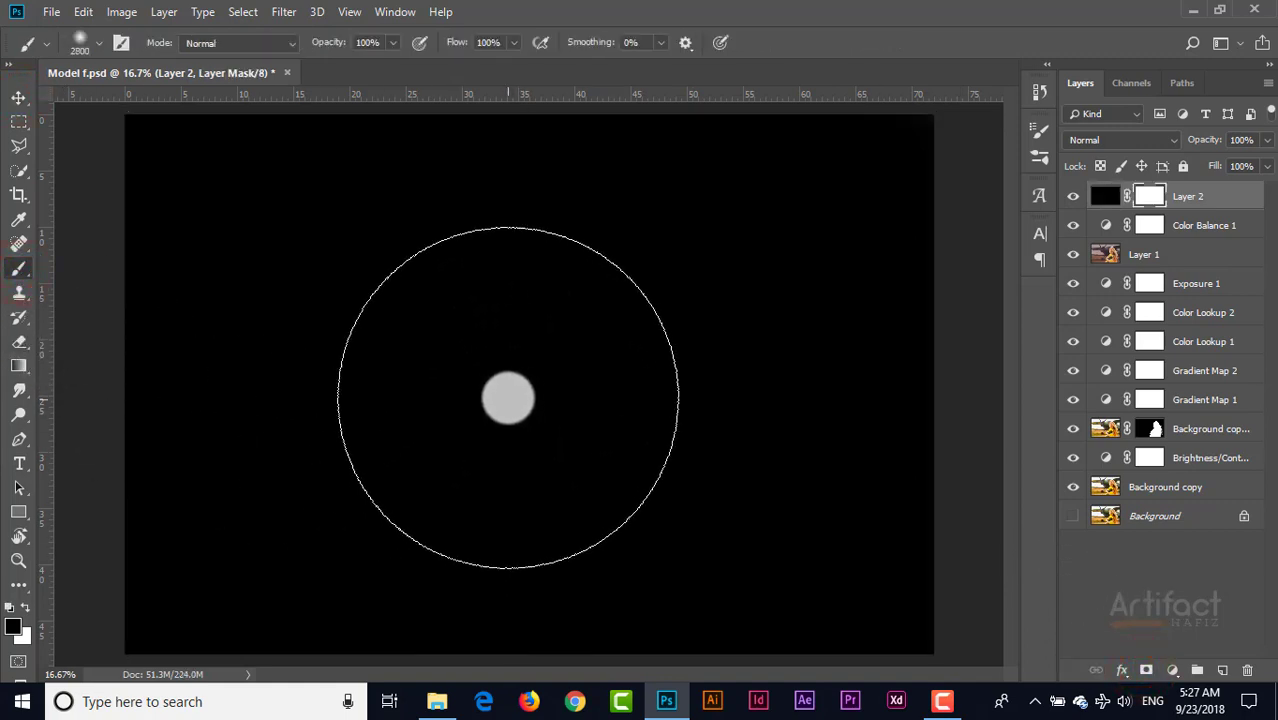
{"action": "key", "text": "bracketright"}
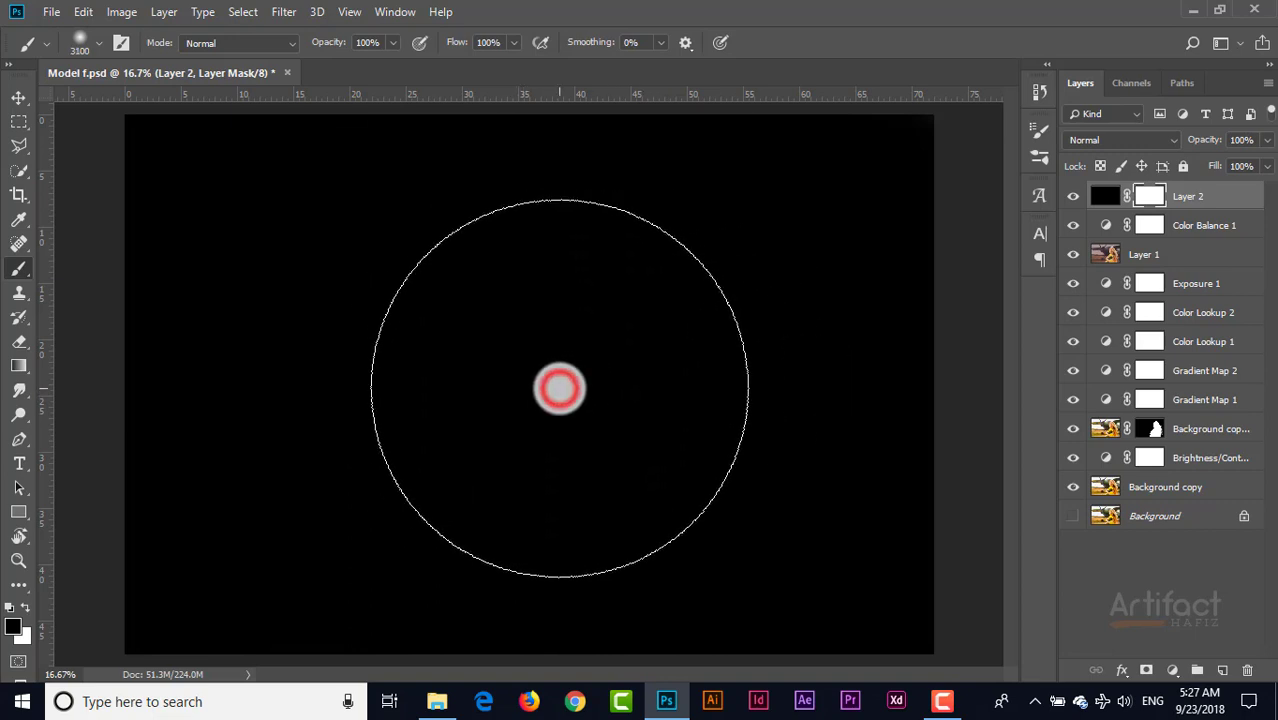
{"action": "left_click", "coordinate": [559, 389]}
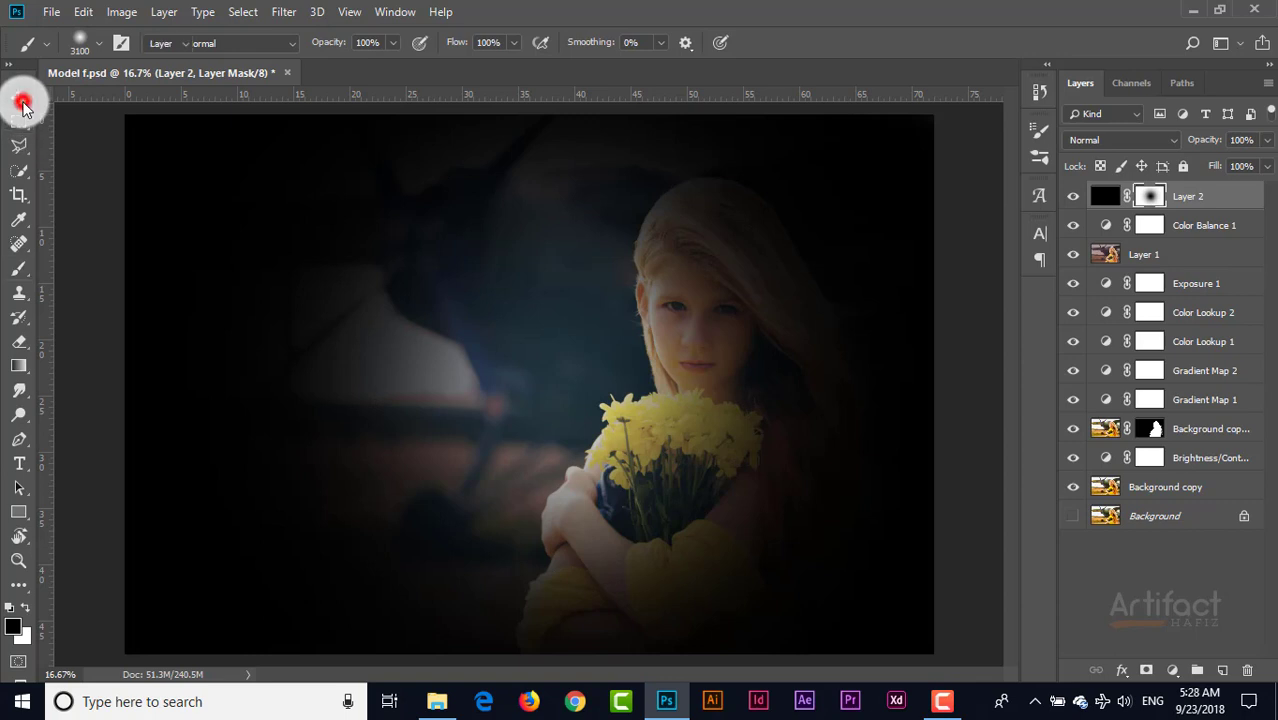
Step: Scale the masked black layer to about 268%, reposition it as a vignette around the girl, and apply the transform
{"action": "left_click", "coordinate": [18, 97]}
{"action": "scroll", "coordinate": [579, 352], "scroll_direction": "down", "scroll_amount": 2}
{"action": "scroll", "coordinate": [579, 352], "scroll_direction": "down", "scroll_amount": 1}
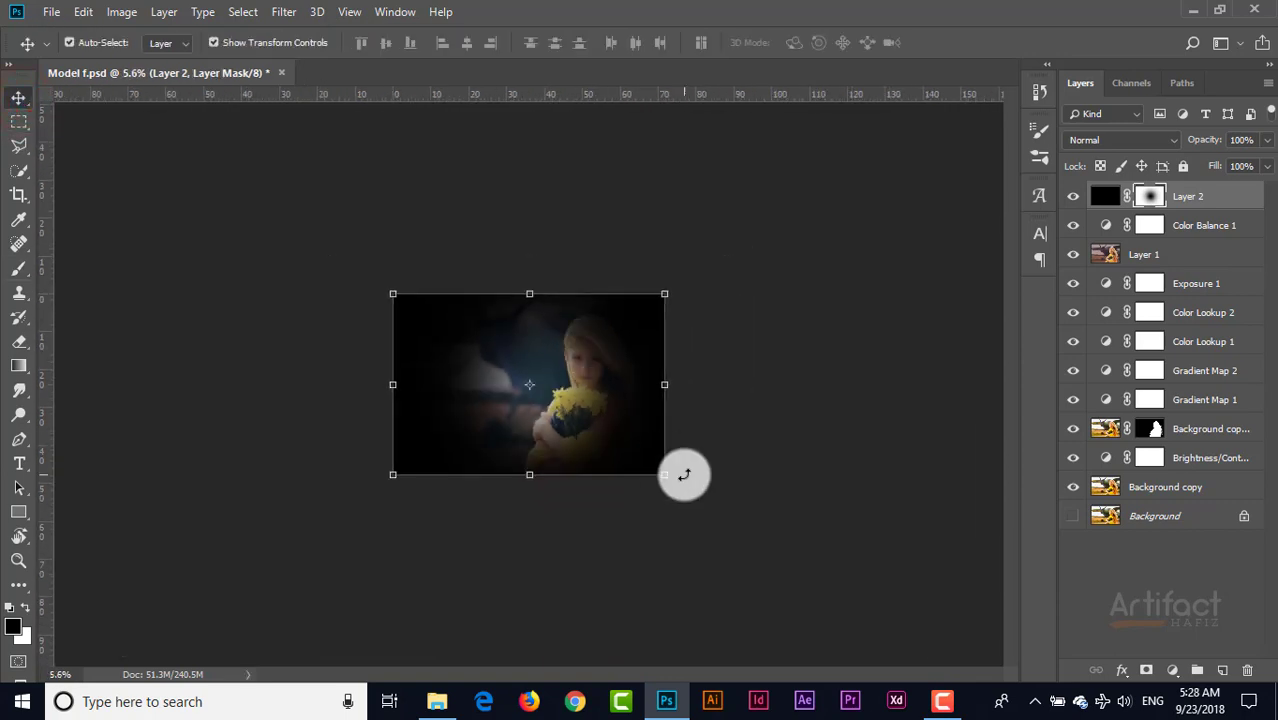
{"action": "left_click_drag", "start_coordinate": [666, 476], "coordinate": [925, 590]}
{"action": "left_click_drag", "start_coordinate": [873, 519], "coordinate": [752, 430]}
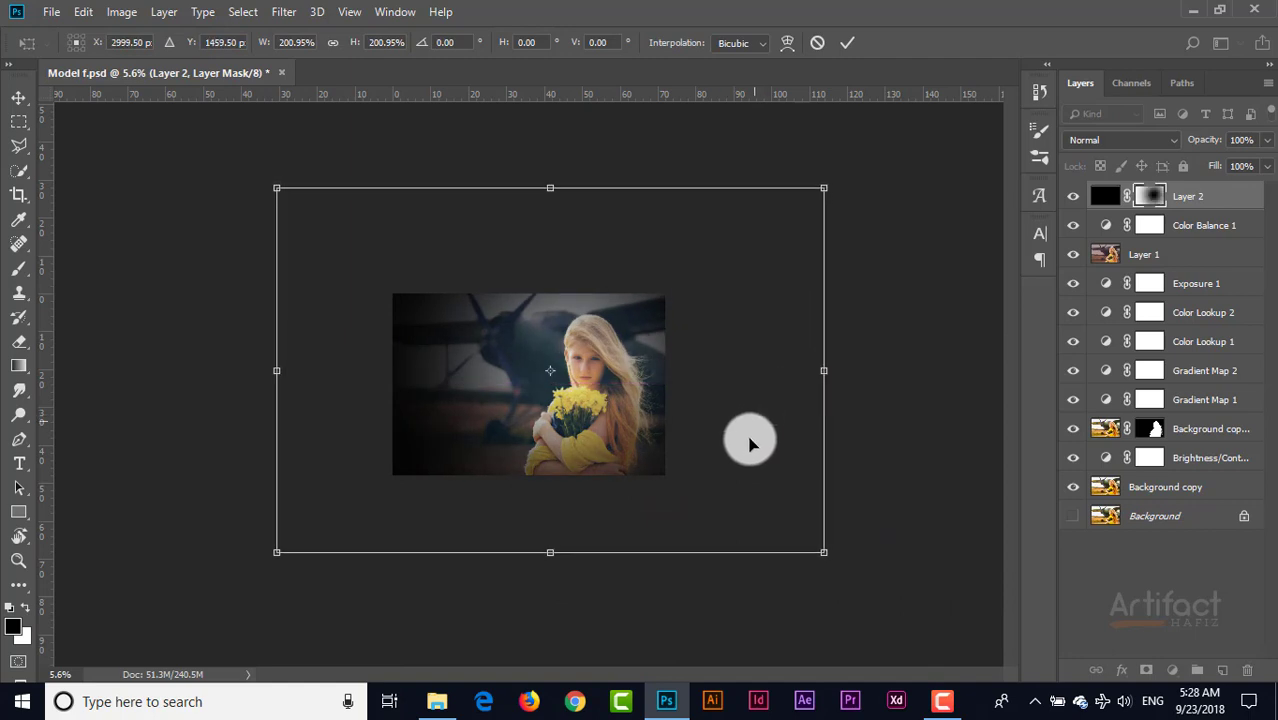
{"action": "scroll", "coordinate": [740, 455], "scroll_direction": "up", "scroll_amount": 1}
{"action": "scroll", "coordinate": [739, 468], "scroll_direction": "down", "scroll_amount": 2}
{"action": "left_click_drag", "start_coordinate": [322, 222], "coordinate": [150, 126]}
{"action": "left_click_drag", "start_coordinate": [256, 195], "coordinate": [316, 228]}
{"action": "scroll", "coordinate": [683, 352], "scroll_direction": "up", "scroll_amount": 2}
{"action": "scroll", "coordinate": [683, 352], "scroll_direction": "up", "scroll_amount": 1}
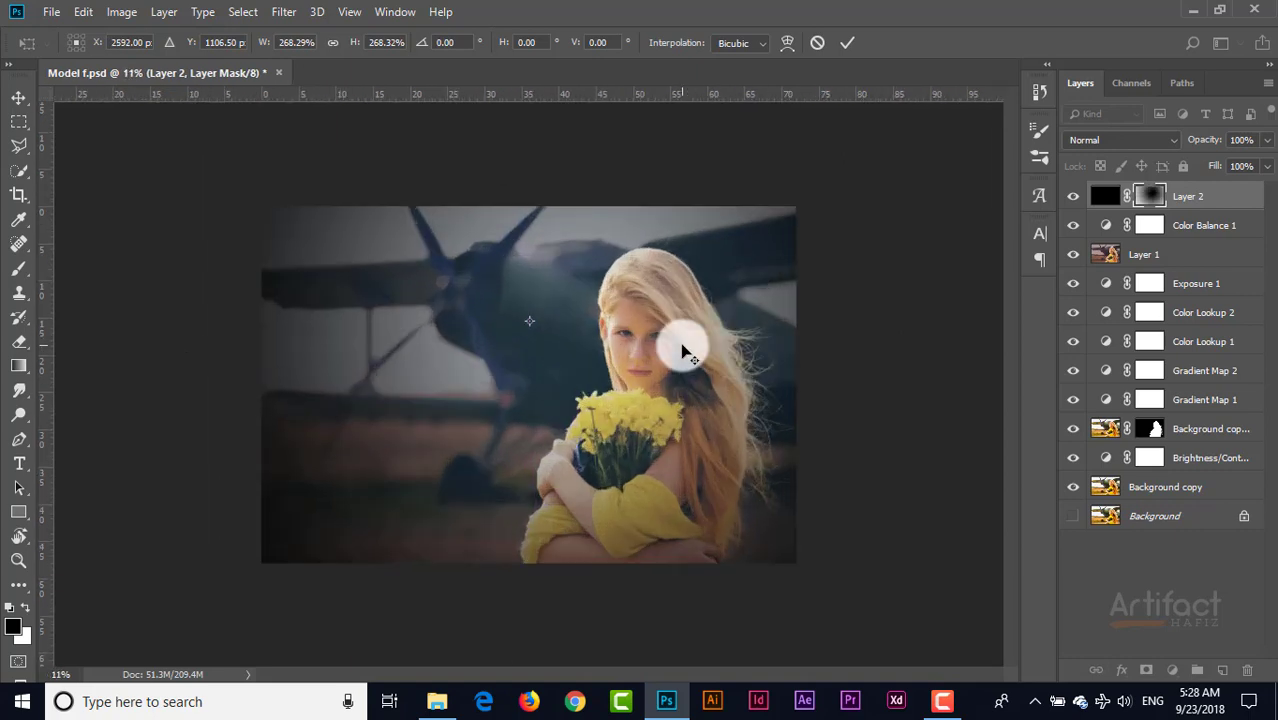
{"action": "scroll", "coordinate": [683, 352], "scroll_direction": "down", "scroll_amount": 2}
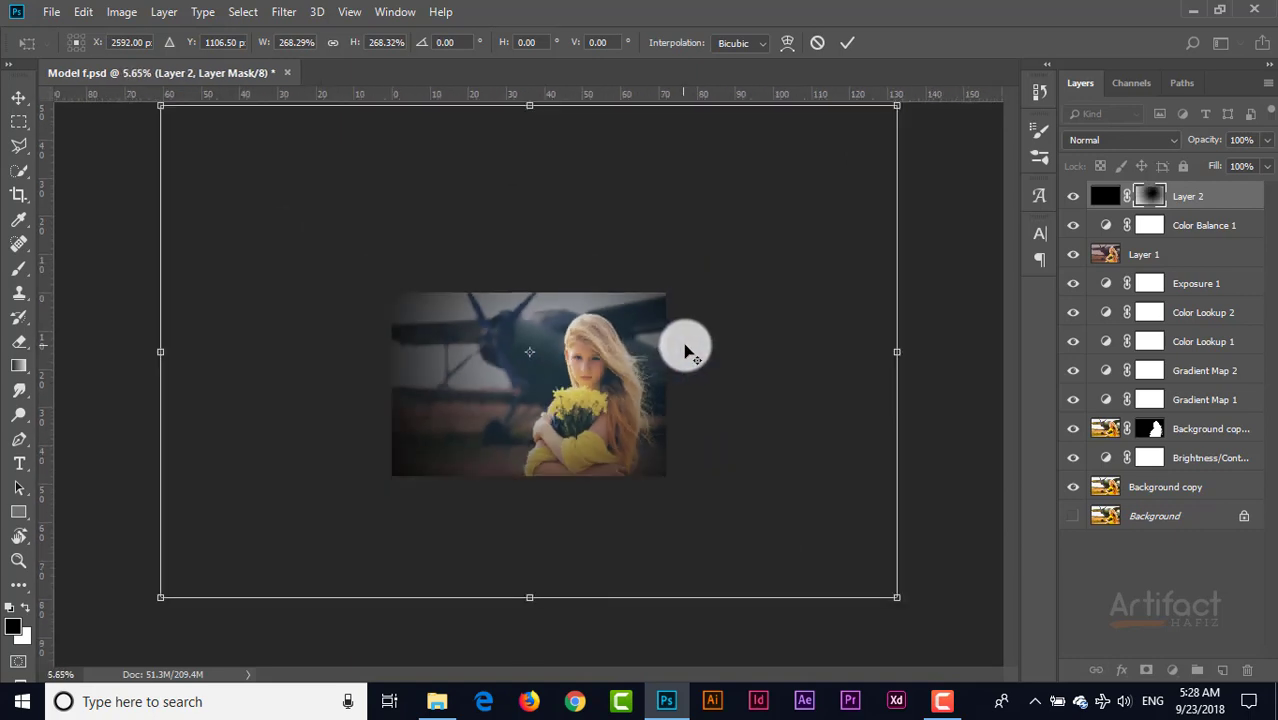
{"action": "left_click", "coordinate": [847, 42]}
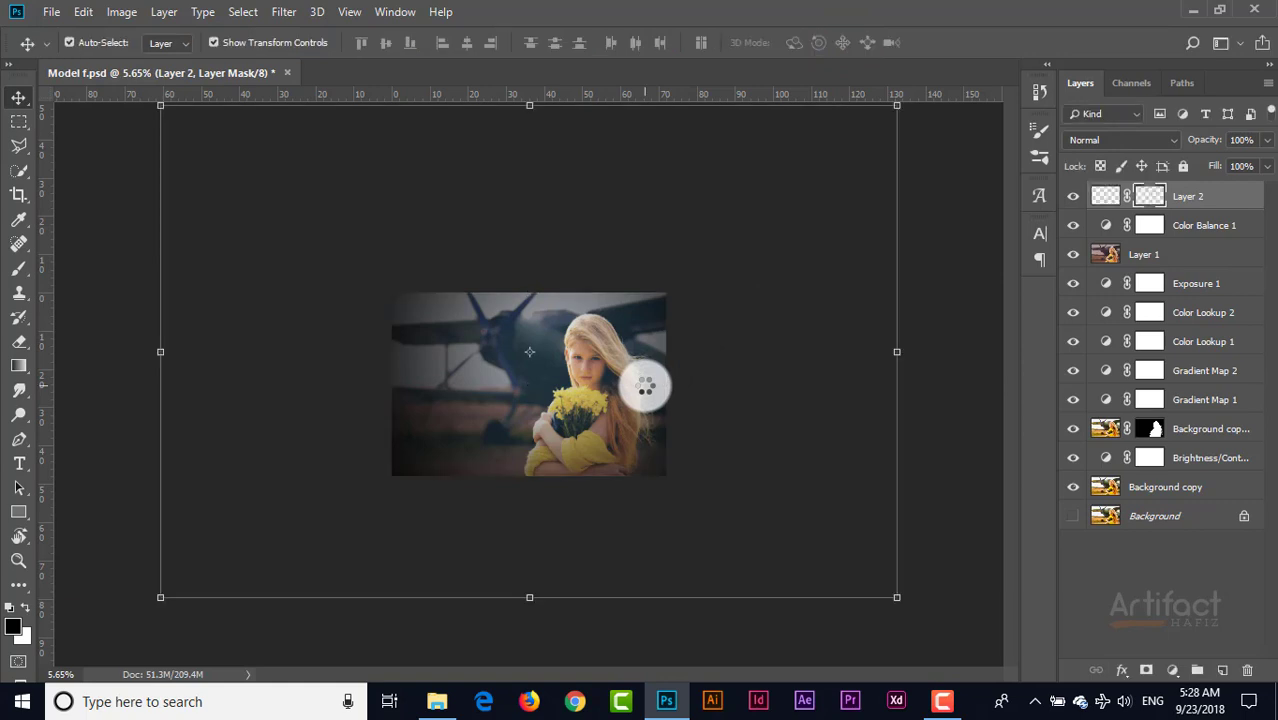
{"action": "scroll", "coordinate": [645, 388], "scroll_direction": "up", "scroll_amount": 3}
{"action": "scroll", "coordinate": [645, 388], "scroll_direction": "down", "scroll_amount": 1}
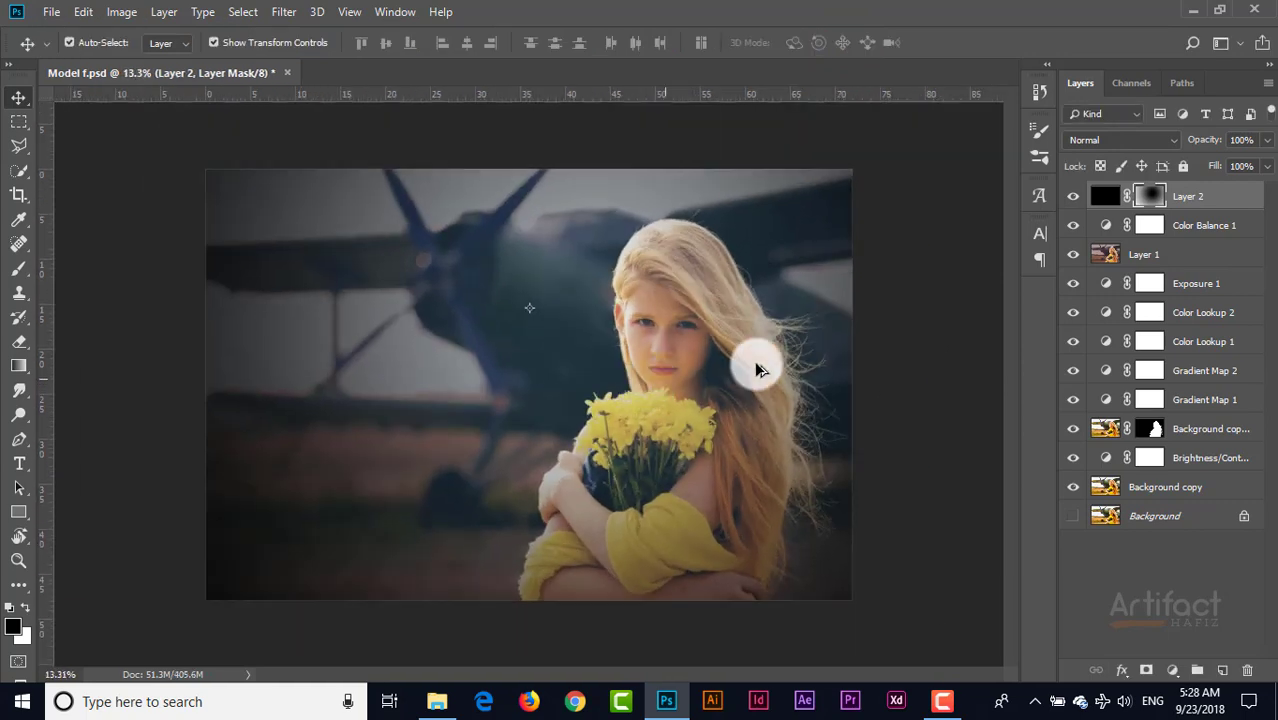
Step: Set the black vignette layer's opacity to 78%
{"action": "left_click", "coordinate": [1203, 182]}
{"action": "left_click", "coordinate": [1266, 140]}
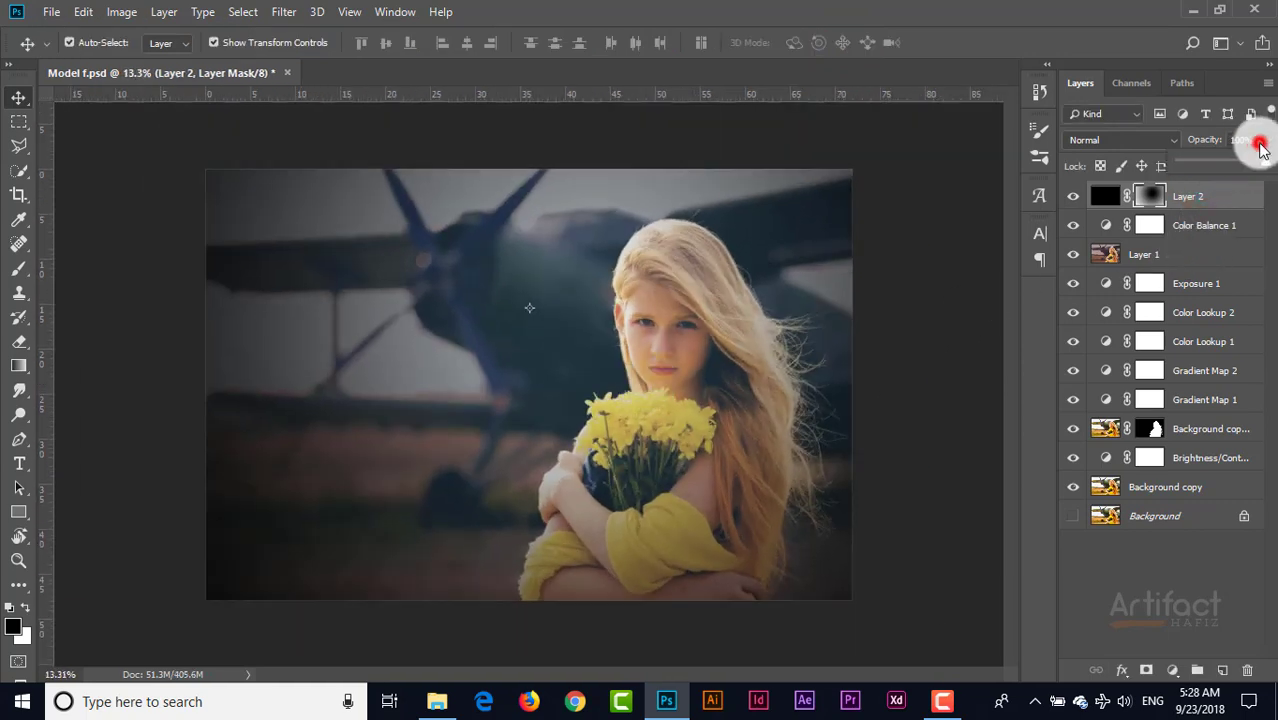
{"action": "left_click_drag", "start_coordinate": [1258, 165], "coordinate": [1248, 203]}
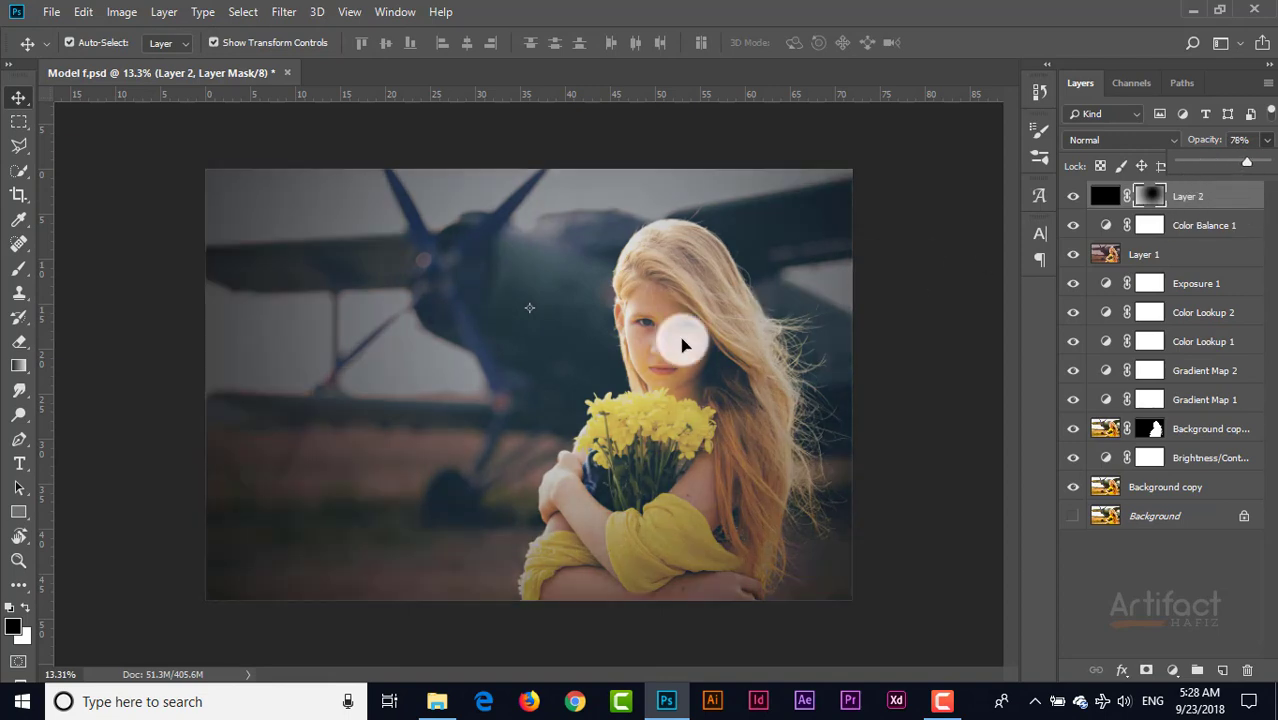
{"action": "scroll", "coordinate": [682, 338], "scroll_direction": "down", "scroll_amount": 4}
{"action": "scroll", "coordinate": [682, 338], "scroll_direction": "up", "scroll_amount": 6}
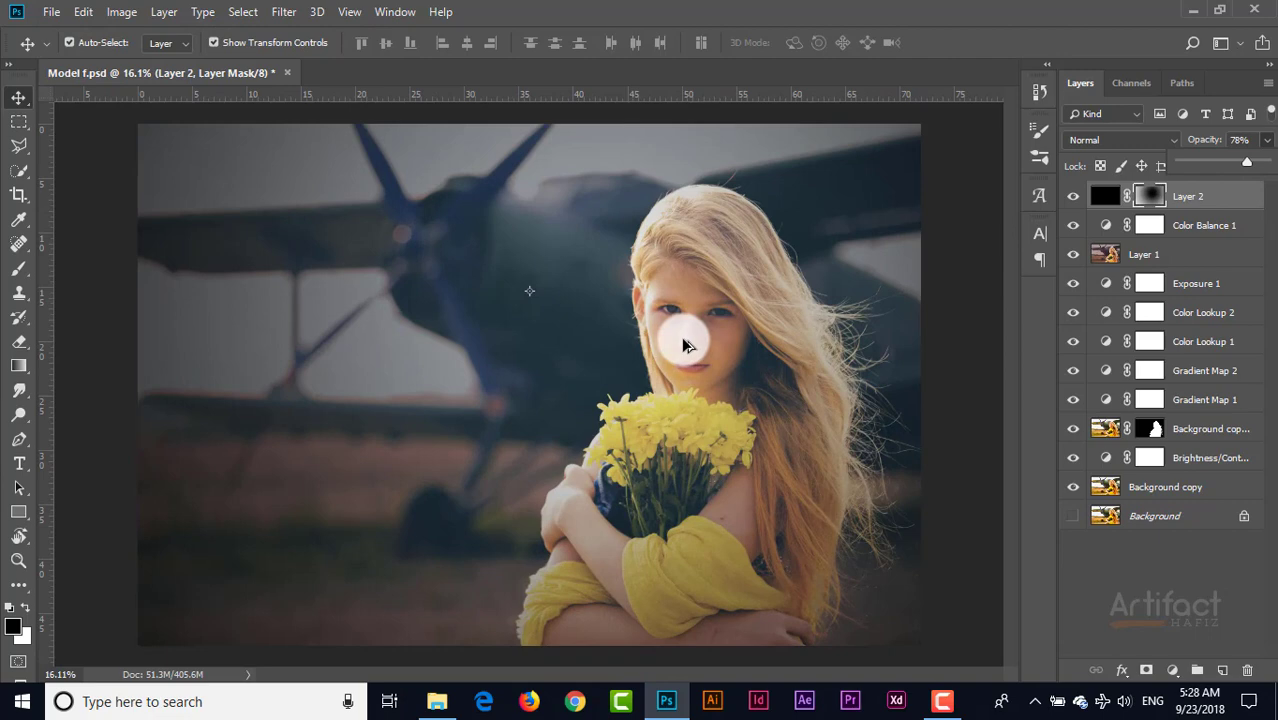
{"action": "scroll", "coordinate": [684, 341], "scroll_direction": "down", "scroll_amount": 1}
{"action": "scroll", "coordinate": [886, 367], "scroll_direction": "up", "scroll_amount": 1}
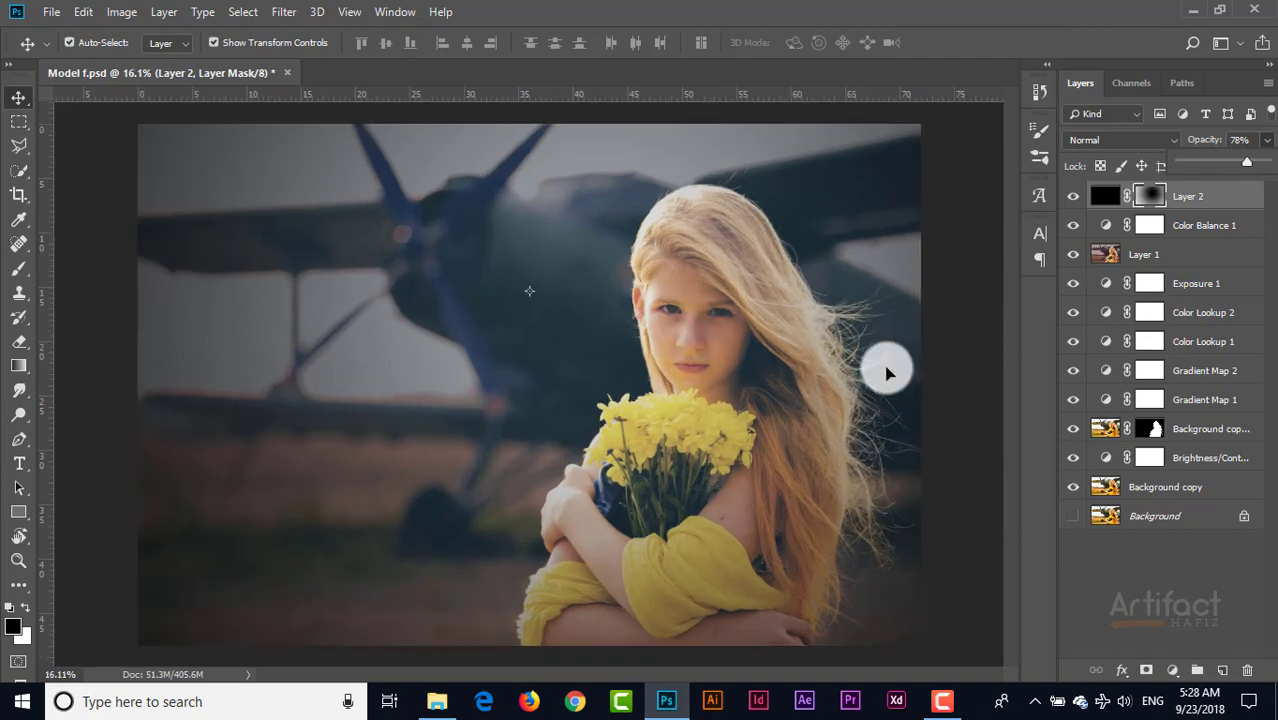
Step: Compare the finished edit with the original image by showing only the Background layer and restoring the other layers, twice
{"action": "left_click", "coordinate": [1073, 516], "text": "alt"}
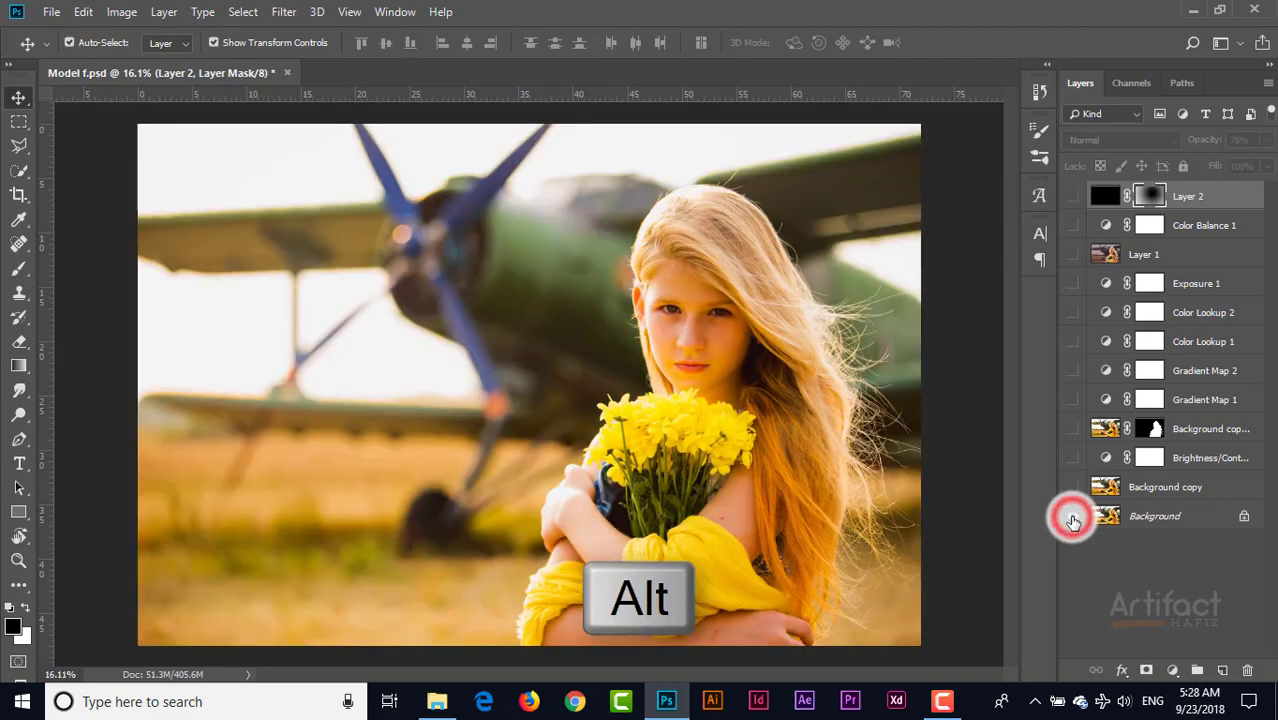
{"action": "left_click", "coordinate": [1073, 516], "text": "alt"}
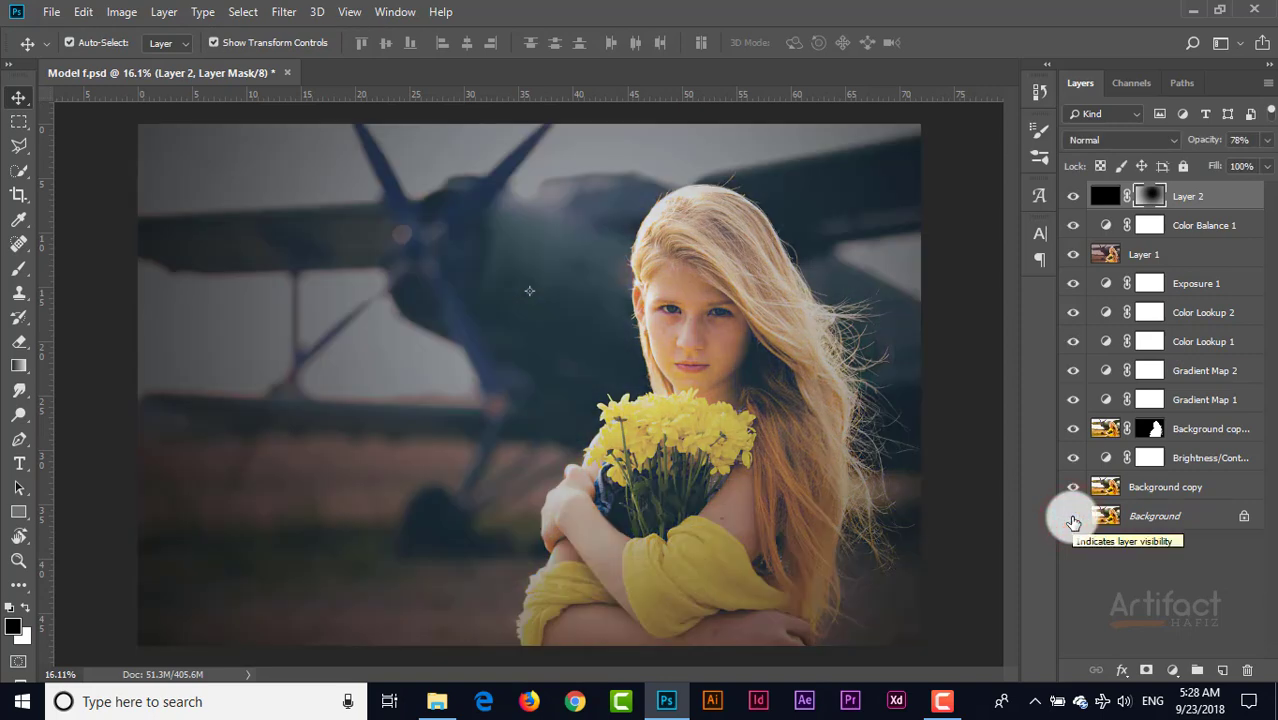
{"action": "left_click", "coordinate": [1073, 516], "text": "alt"}
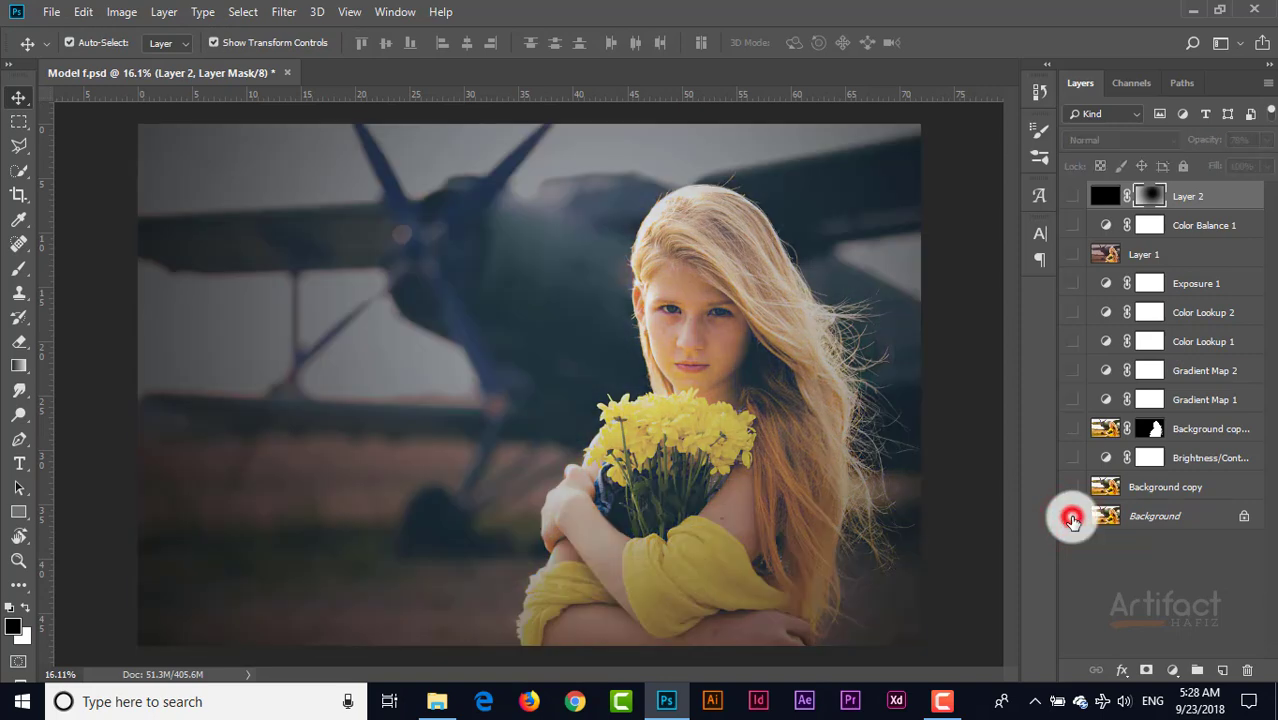
{"action": "left_click", "coordinate": [1073, 516], "text": "alt"}
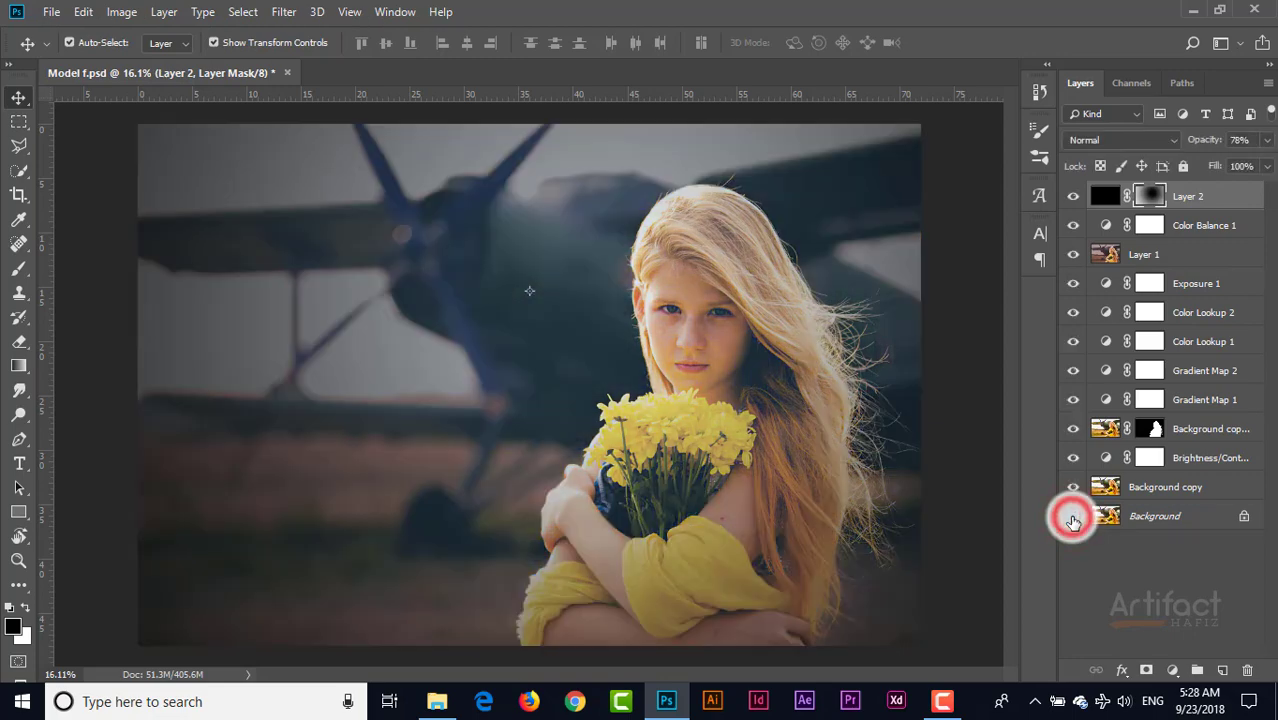